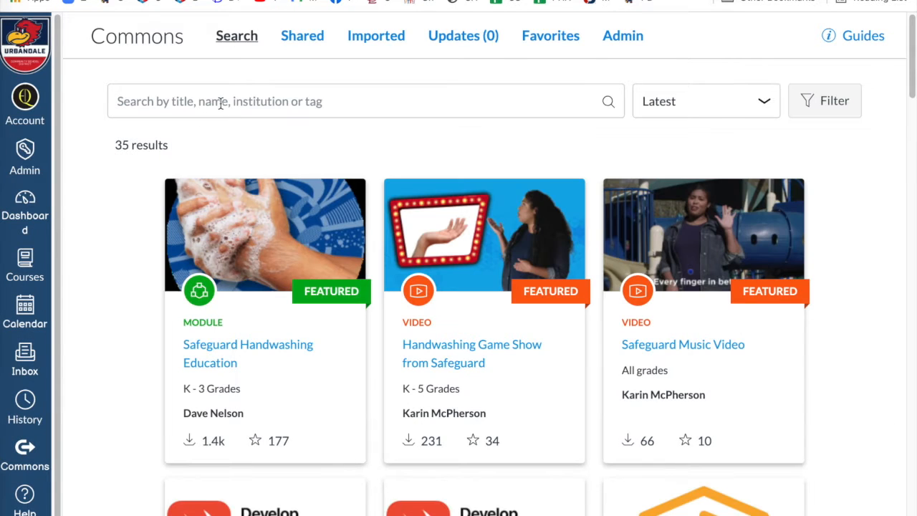
Search Commons for "U Tabs" and open the matching page resource.
left_click(221, 103)
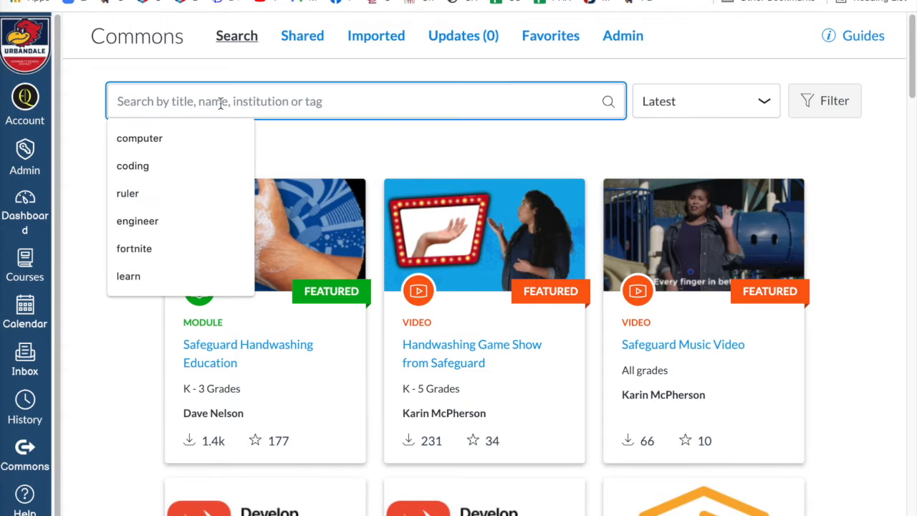
type("U")
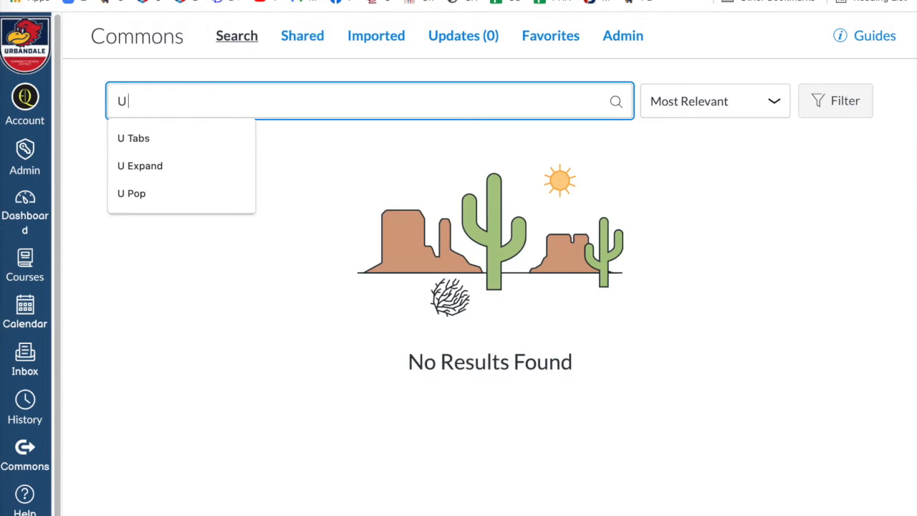
type(" Tabs")
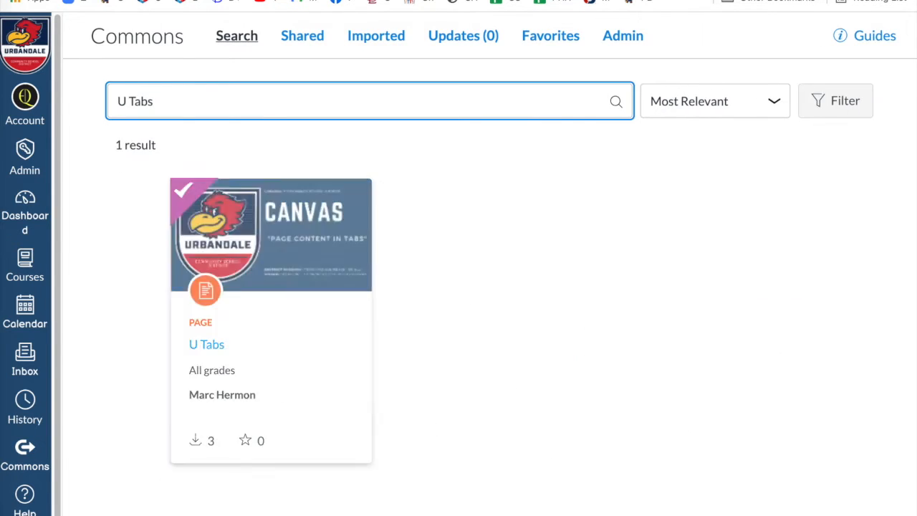
left_click(207, 348)
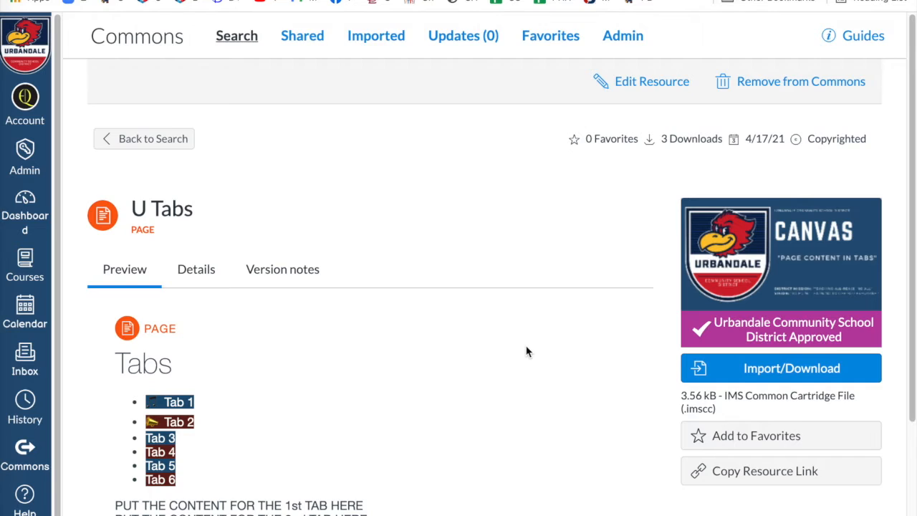
Review the U Tabs preview and import the resource into the Fake course (FHC).
scroll(527, 353, "down", 3)
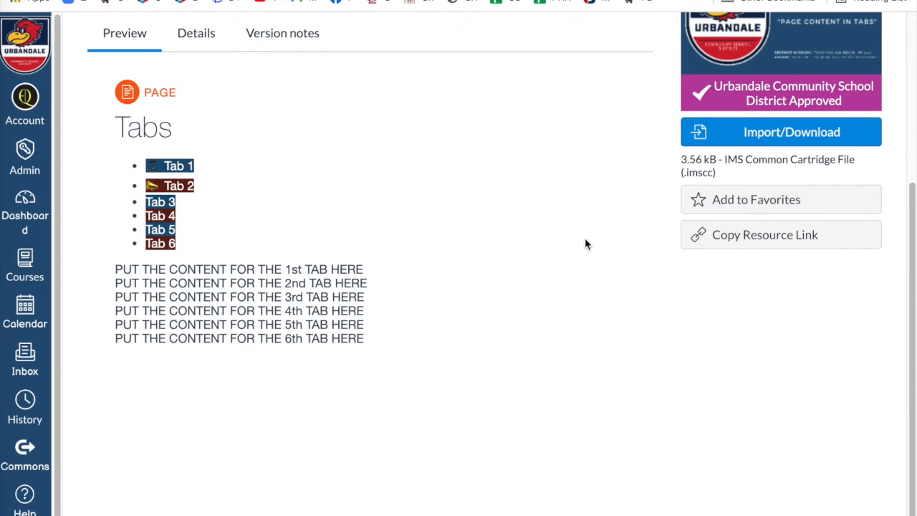
scroll(585, 242, "up", 2)
scroll(584, 245, "up", 1)
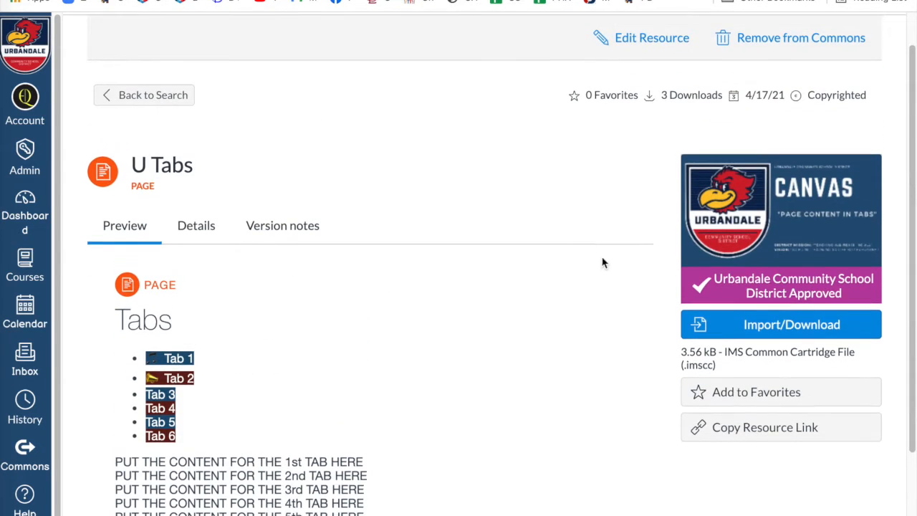
left_click(773, 327)
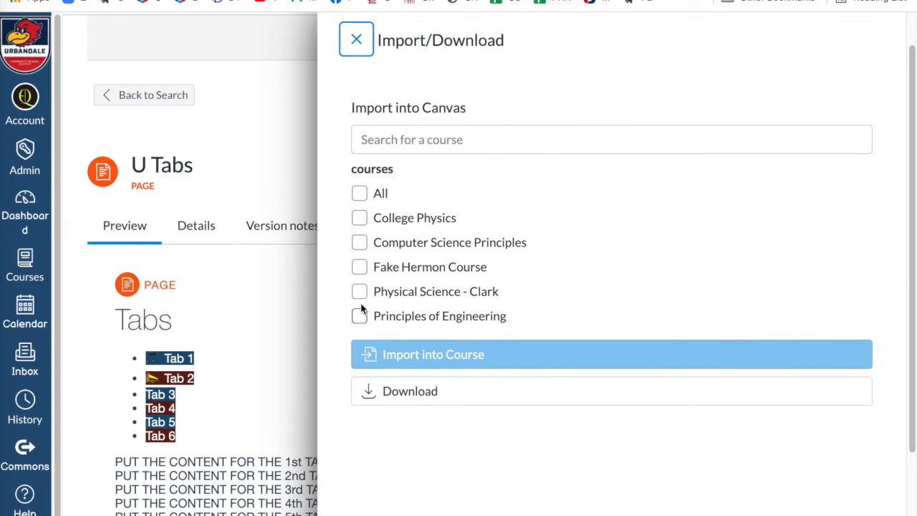
left_click(360, 266)
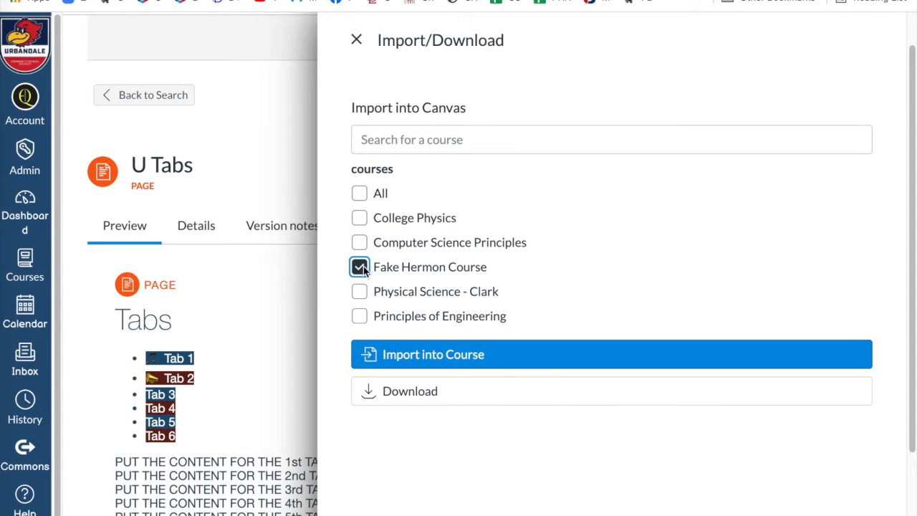
left_click(409, 356)
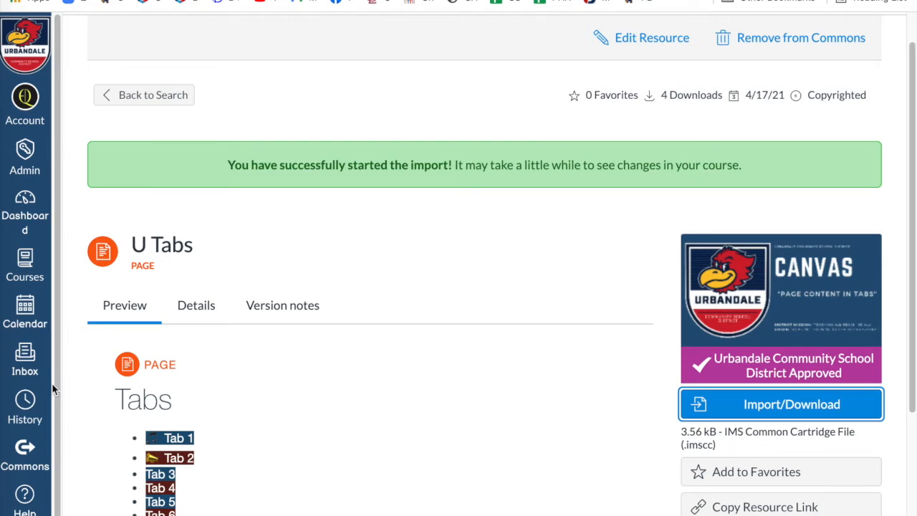
Open the FHC course and check the import status of the current jobs.
left_click(26, 265)
left_click(108, 289)
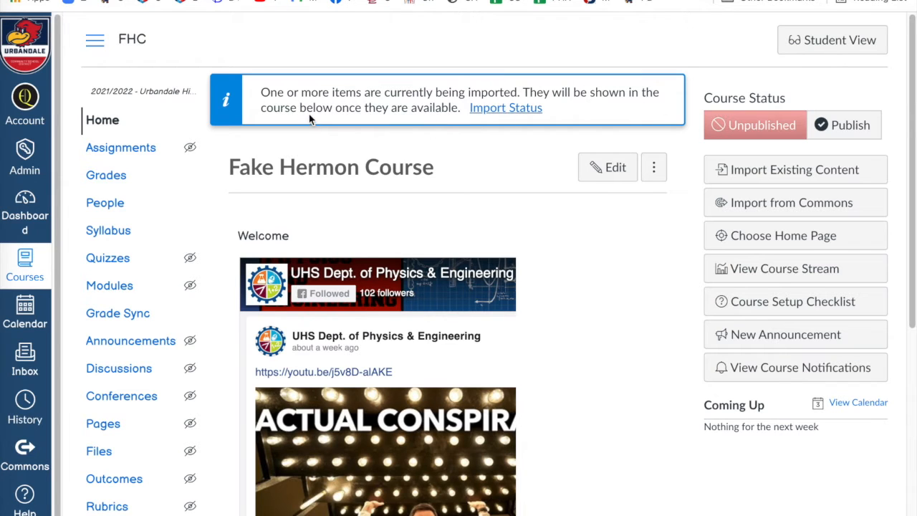
left_click(501, 109)
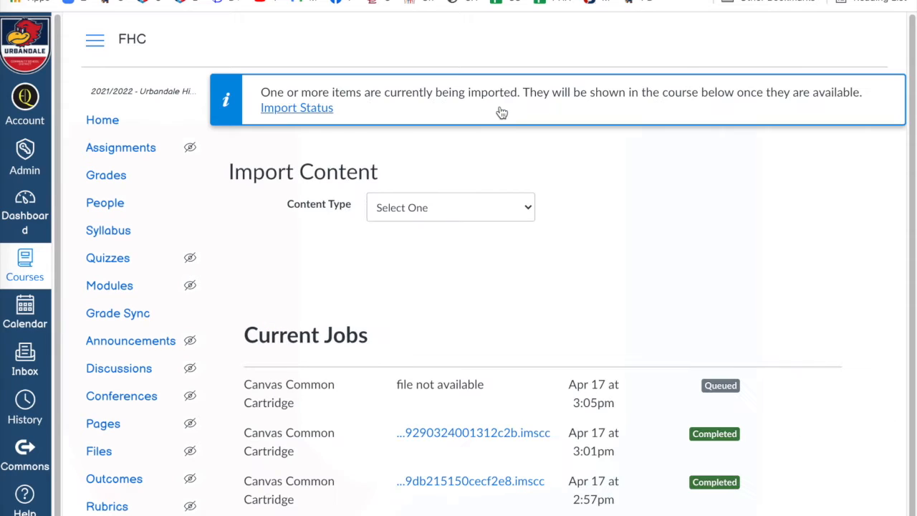
scroll(729, 286, "down", 1)
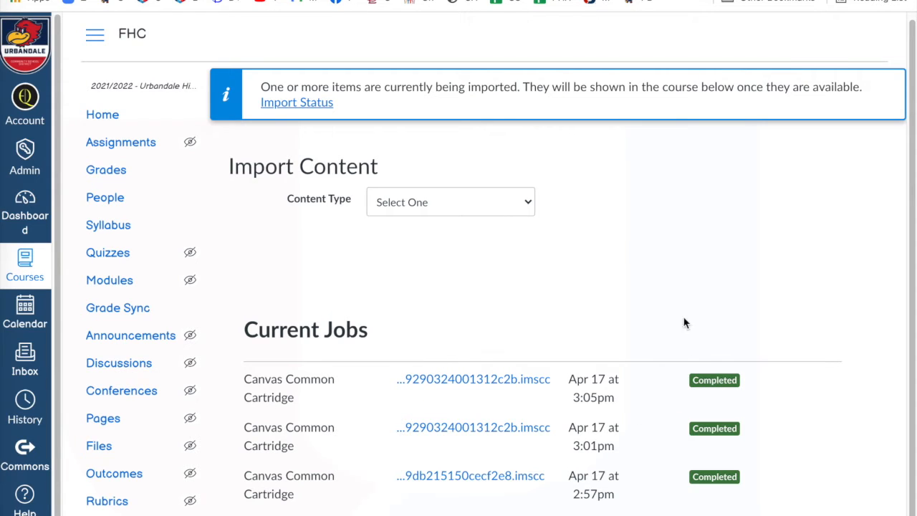
Open the imported Tabs page from the course's list of all pages.
left_click(107, 423)
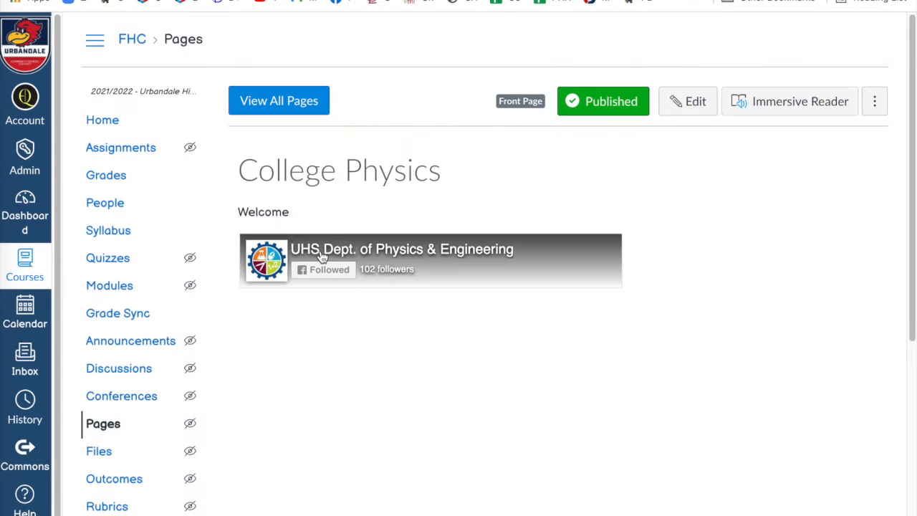
left_click(266, 105)
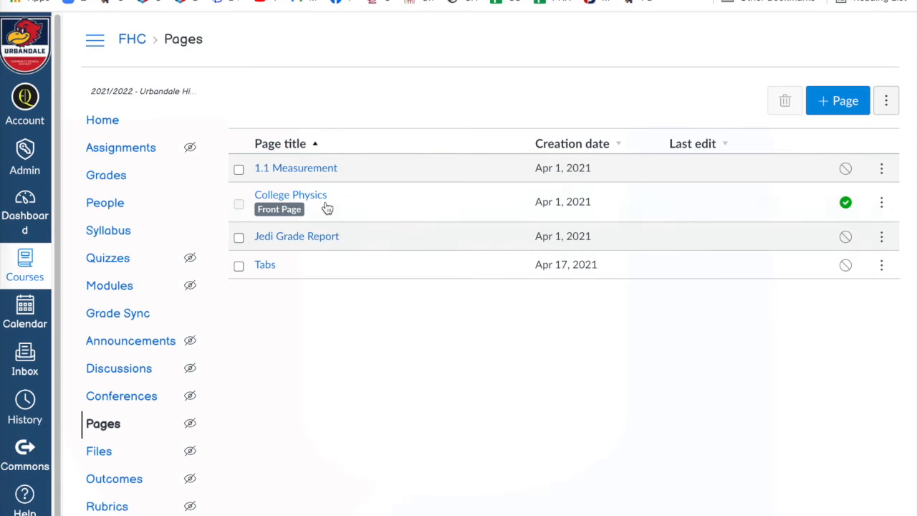
left_click(265, 265)
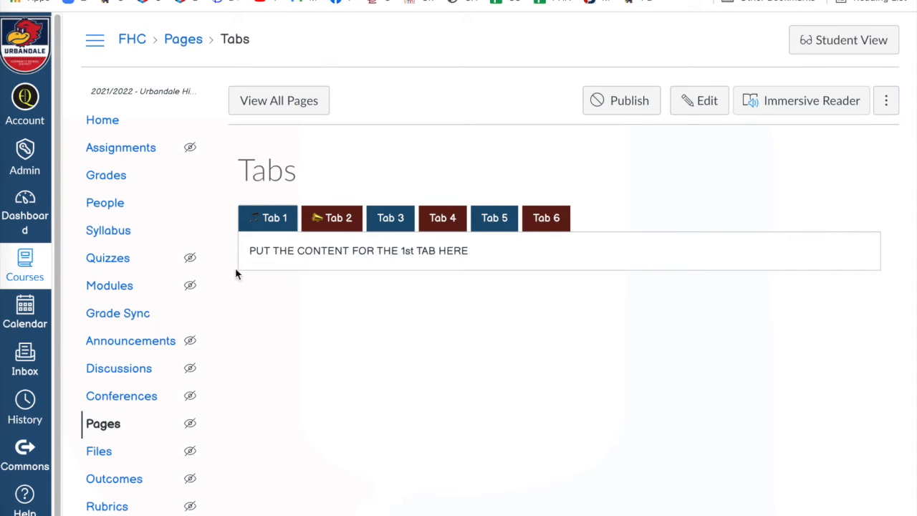
View the placeholder content of Tab 2 through Tab 6 on the page and return to Tab 1.
left_click(329, 219)
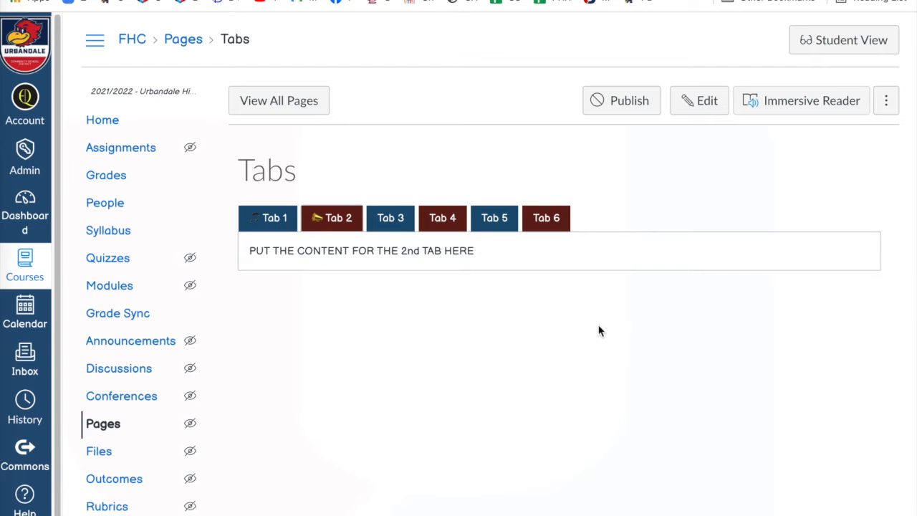
left_click(405, 222)
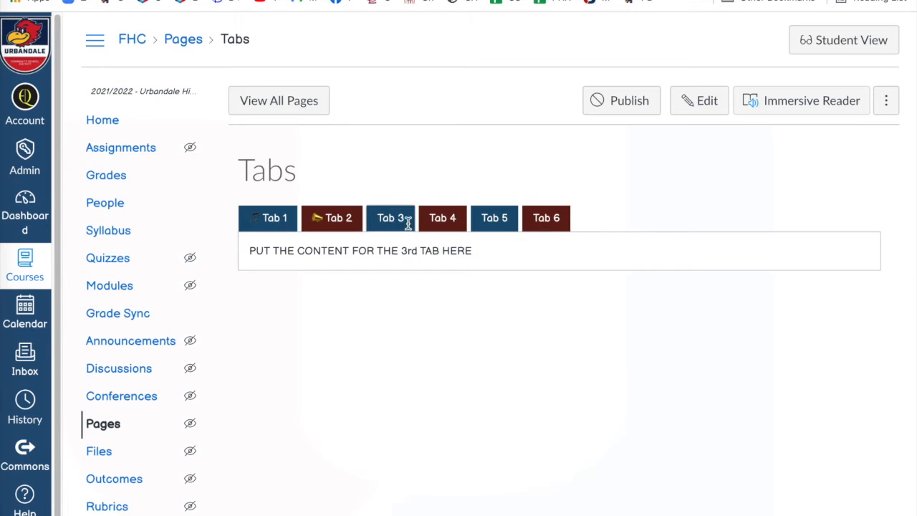
left_click(439, 219)
left_click(498, 219)
left_click(545, 220)
left_click(279, 219)
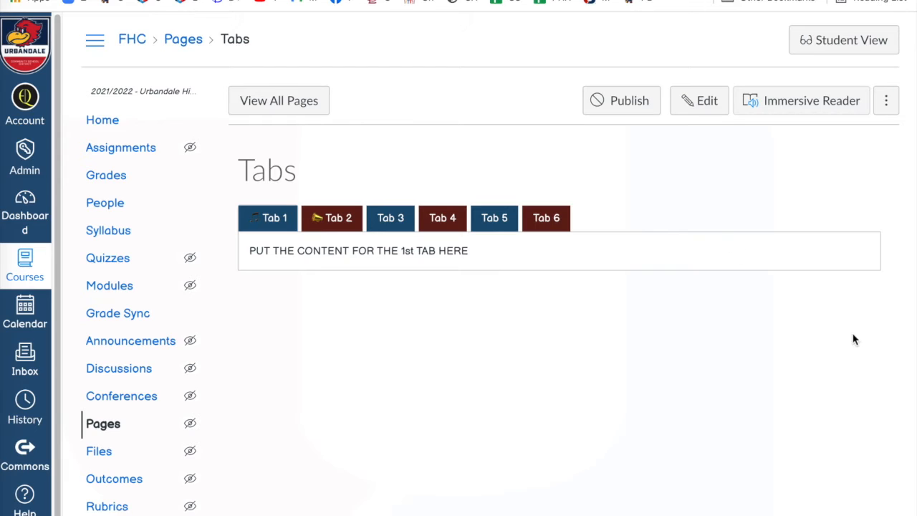
Open the Tabs page for editing in the raw HTML editor and look through its tab markup.
left_click(706, 105)
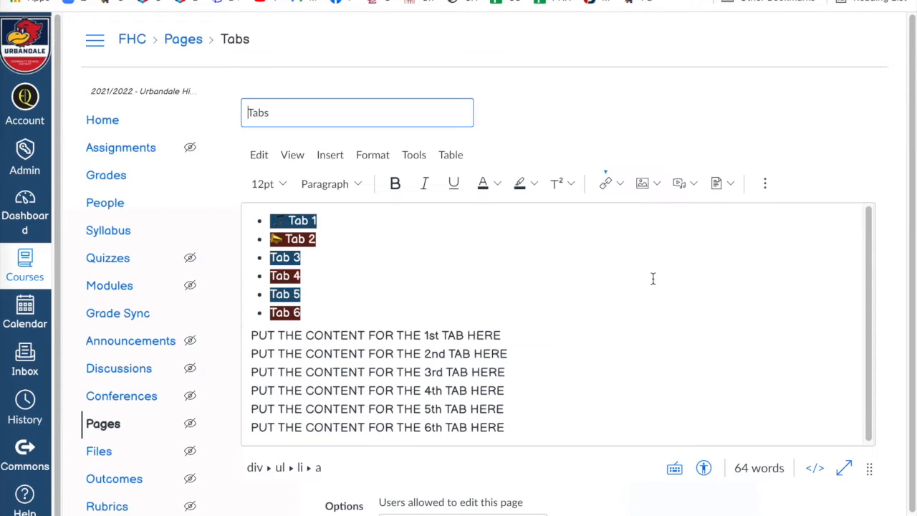
scroll(898, 181, "down", 2)
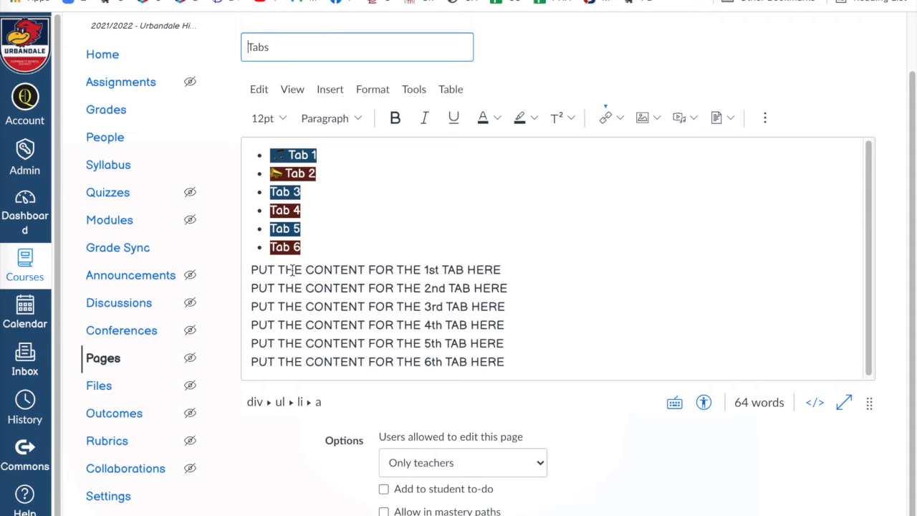
left_click(814, 403)
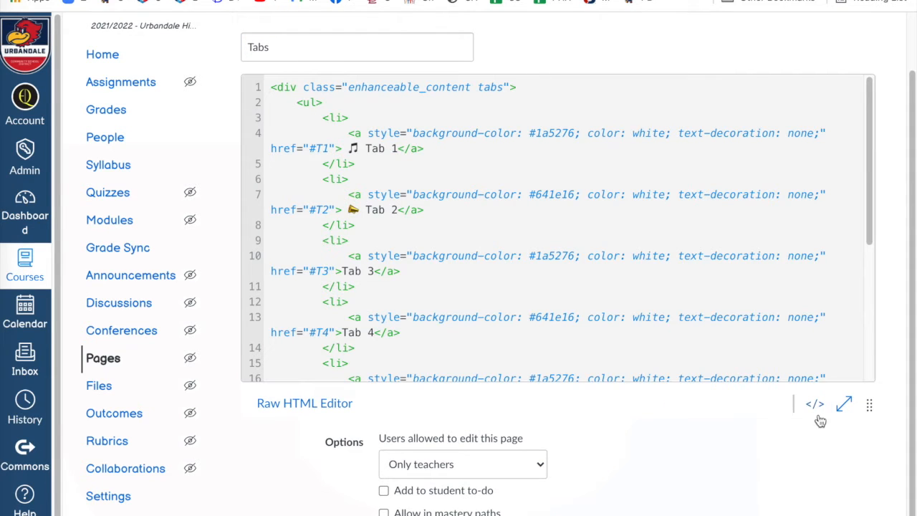
left_click(844, 406)
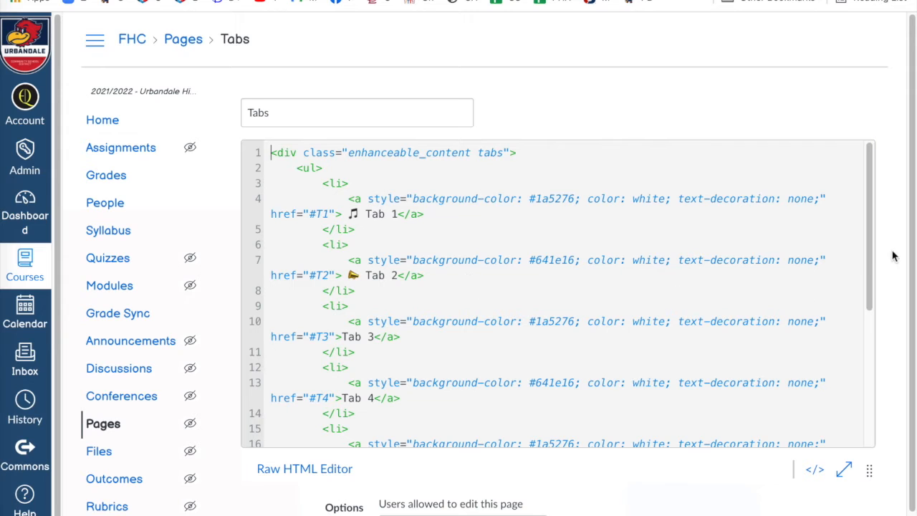
scroll(873, 266, "down", 1)
scroll(872, 244, "up", 1)
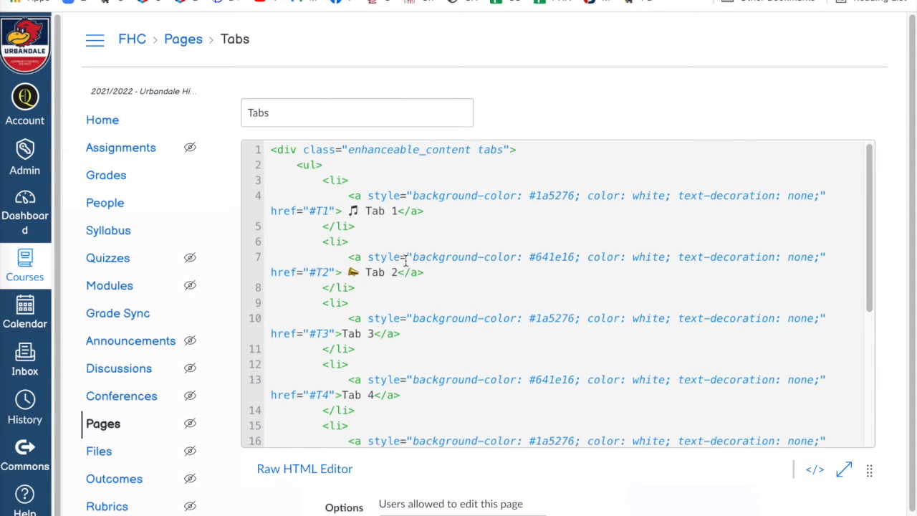
scroll(404, 264, "down", 5)
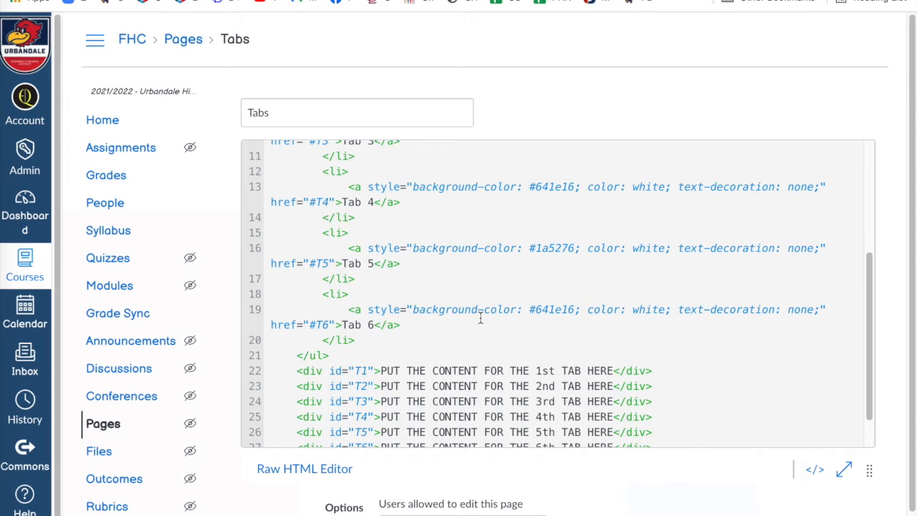
scroll(411, 299, "up", 5)
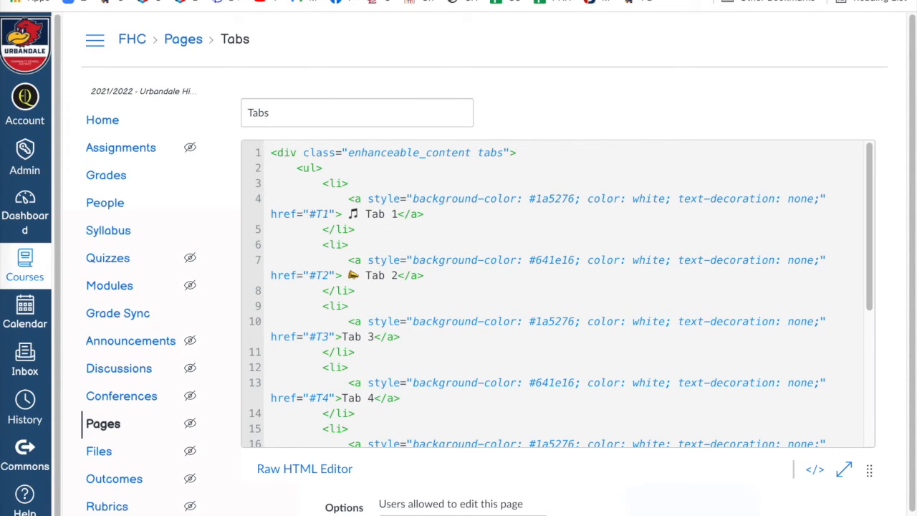
Switch to the HTML color picker website and copy the hex code #641E16.
left_click(150, 1)
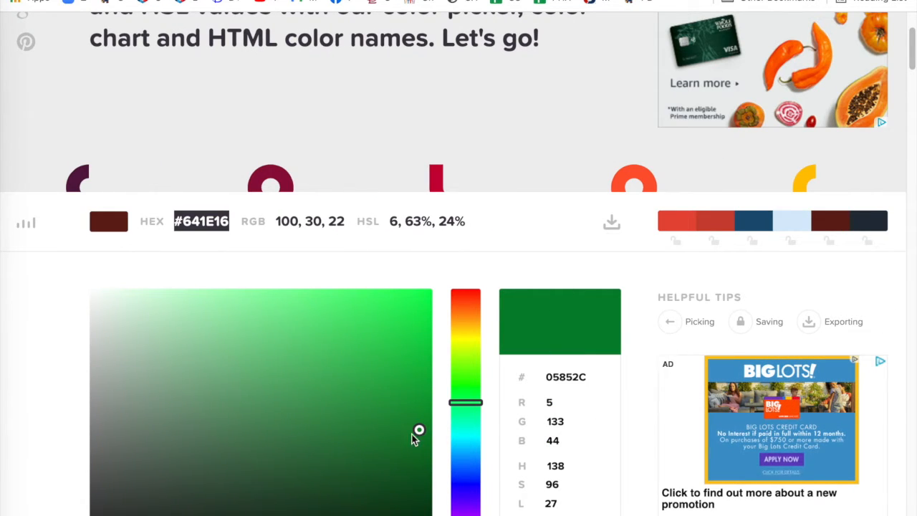
left_click(217, 247)
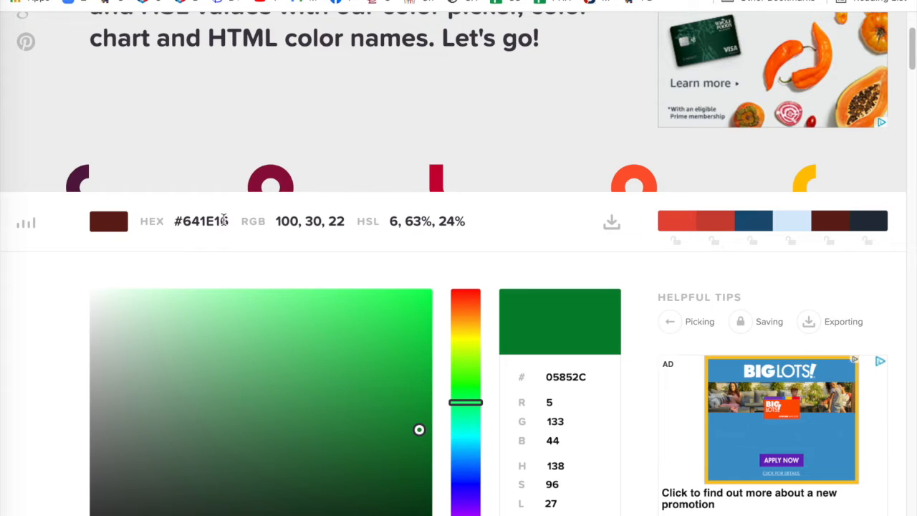
left_click_drag(228, 220, 175, 221)
key("ctrl+c")
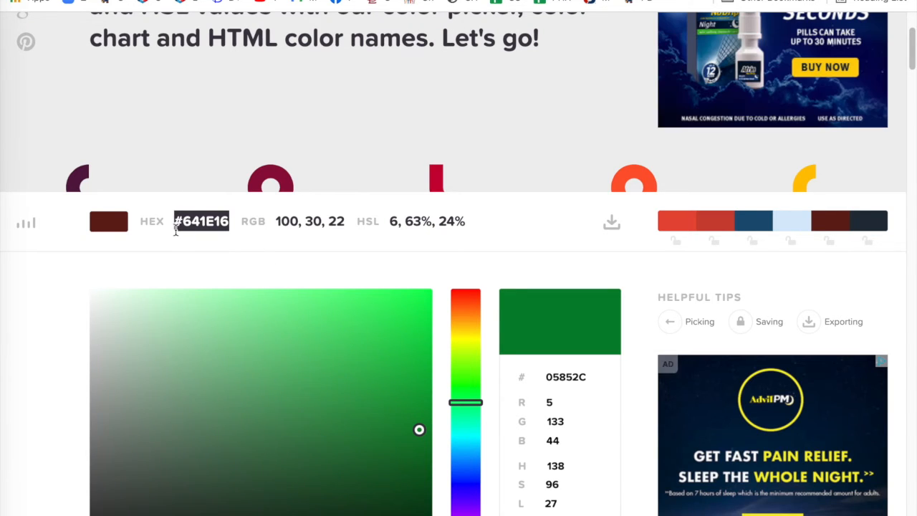
Switch back to the Tabs page's HTML in Canvas and set Tab 1's background color to #641E16.
left_click(178, 1)
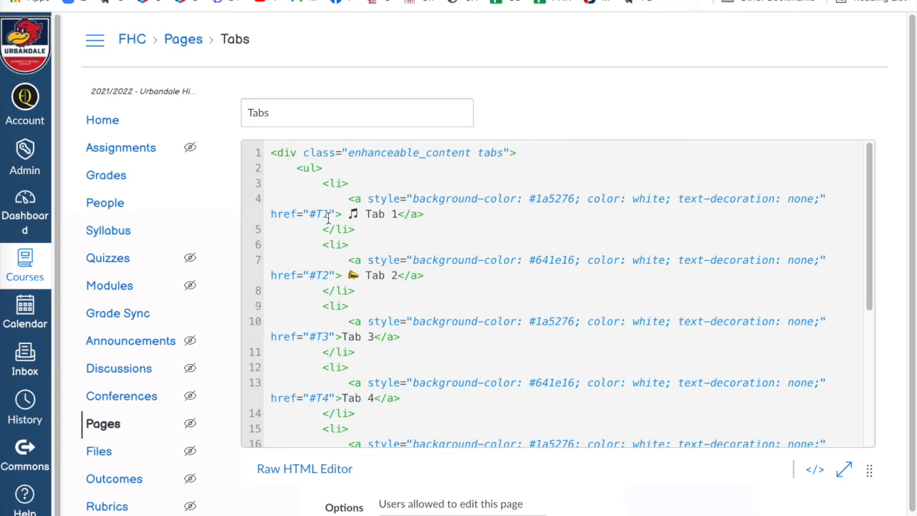
left_click_drag(575, 199, 530, 201)
key("ctrl+v")
Compare the tabs' href targets in the list with the matching div ids T1 to T6 at the end of the code.
scroll(414, 231, "down", 4)
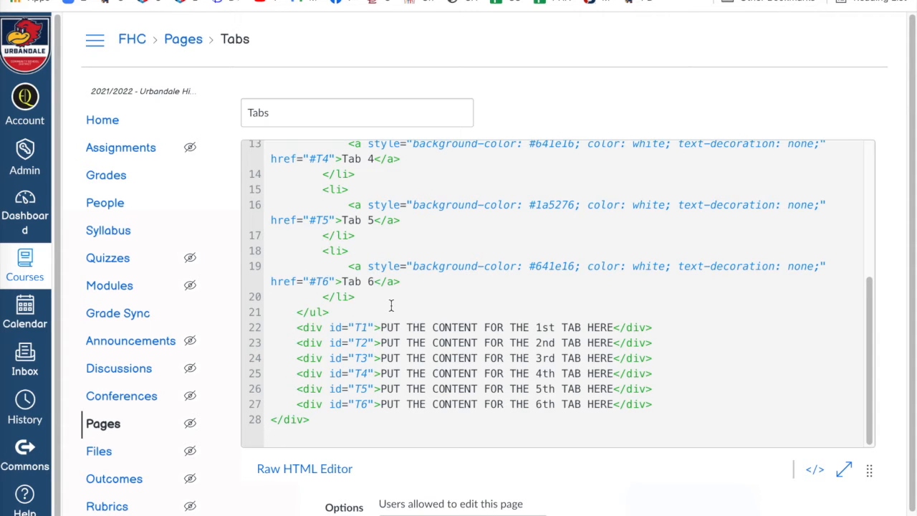
scroll(410, 267, "up", 3)
scroll(410, 266, "up", 2)
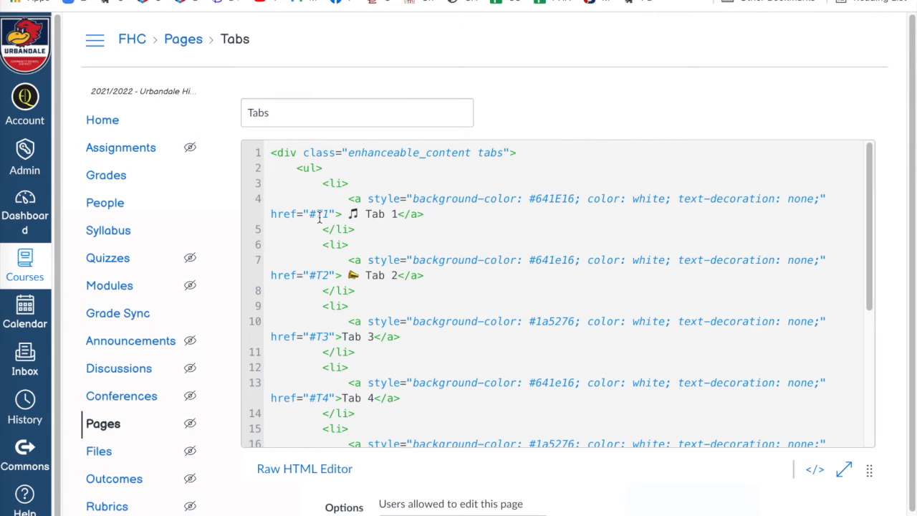
scroll(384, 208, "down", 5)
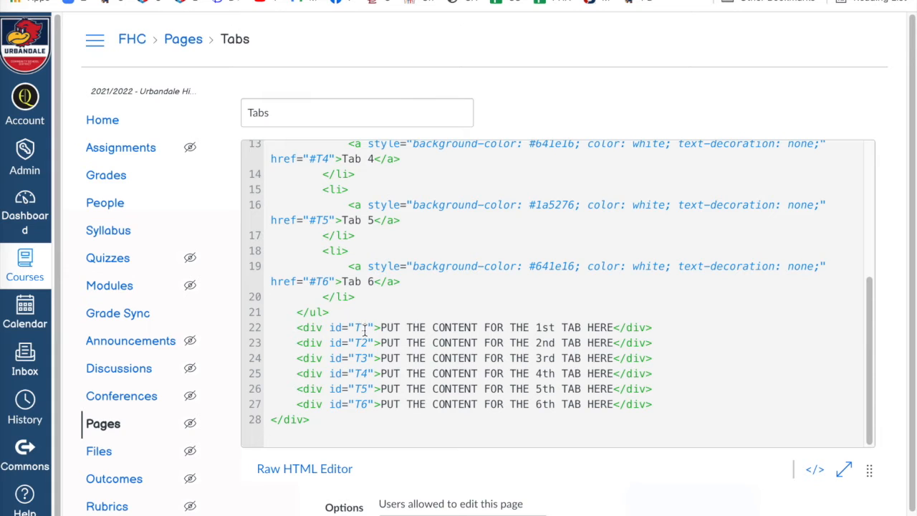
scroll(387, 322, "up", 5)
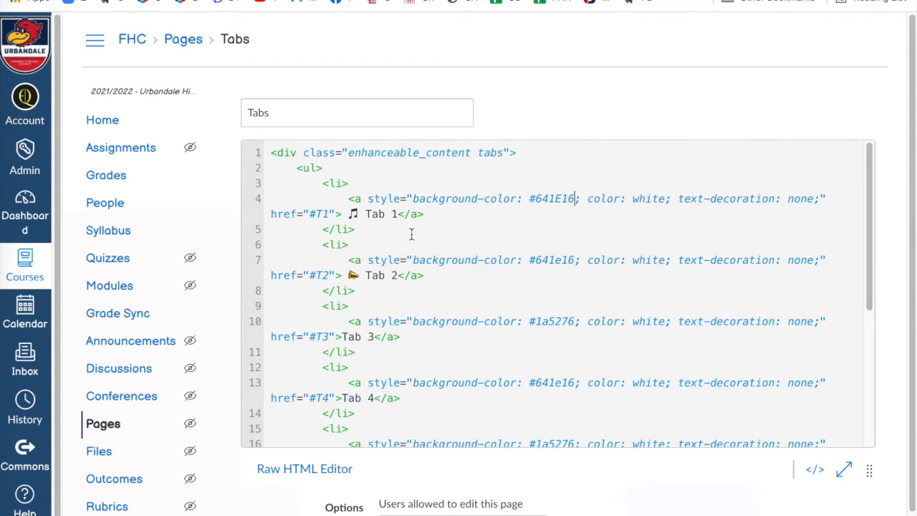
scroll(412, 234, "down", 5)
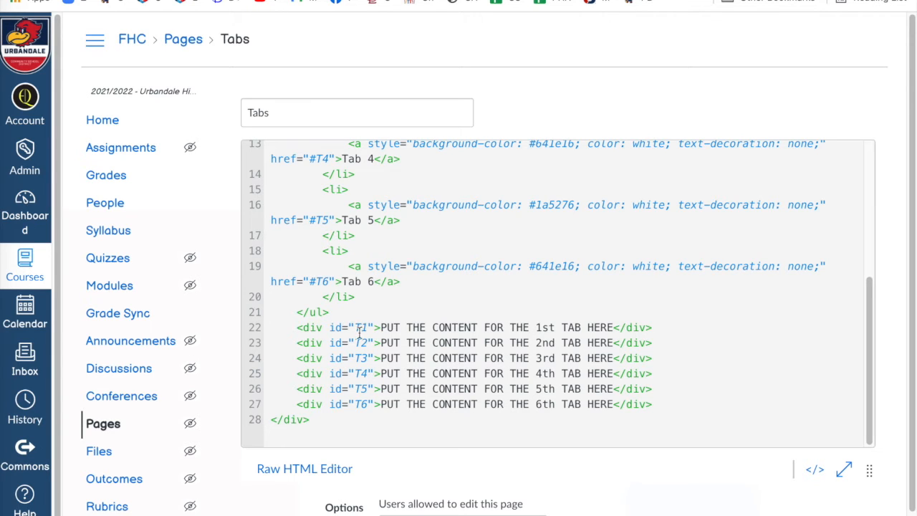
scroll(369, 328, "up", 5)
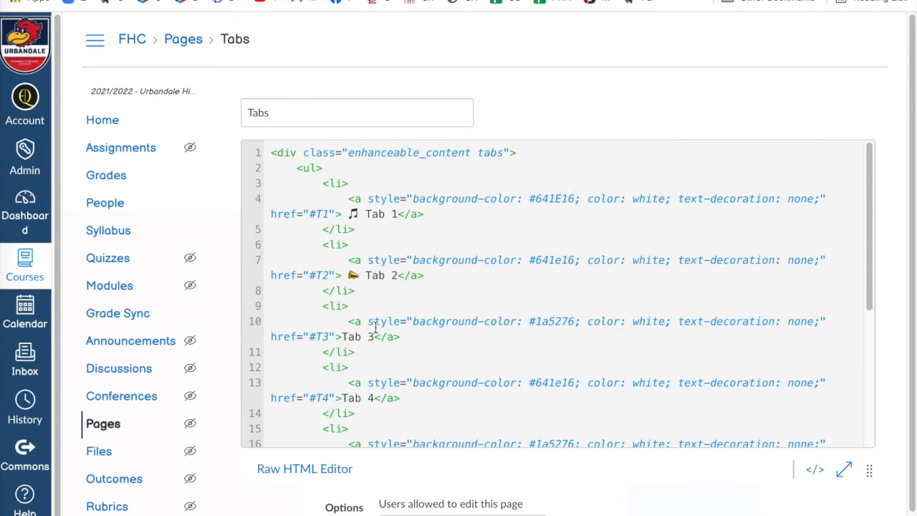
Return the Tabs page to the visual editor and add the line "more stuff in tab2" below the 2nd tab's placeholder text.
scroll(430, 344, "down", 5)
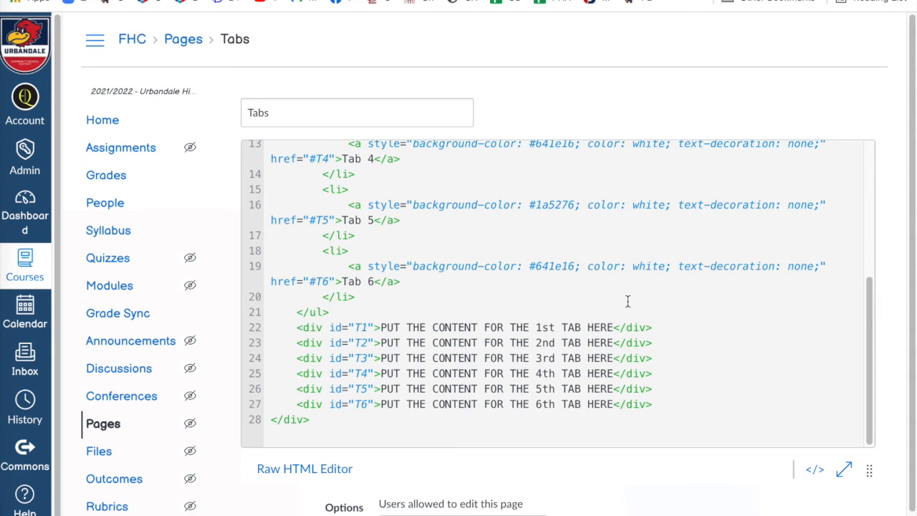
scroll(628, 301, "down", 2)
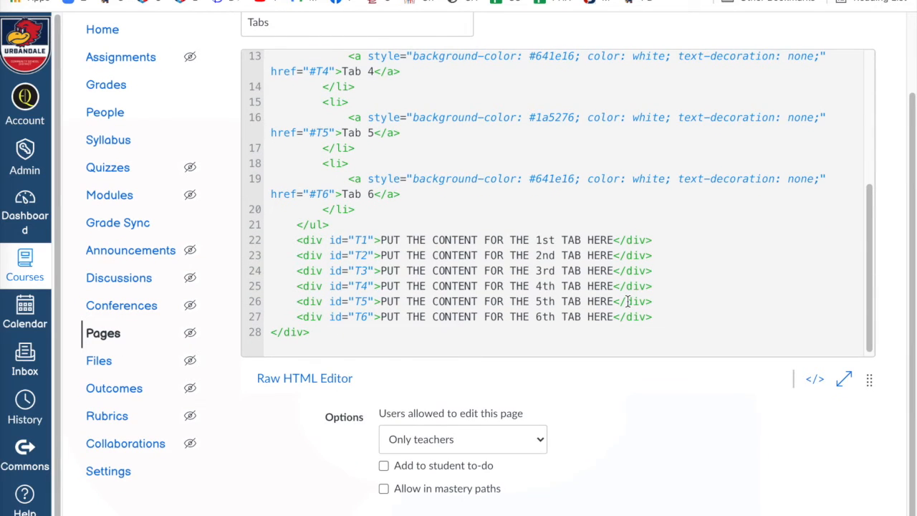
scroll(556, 219, "up", 4)
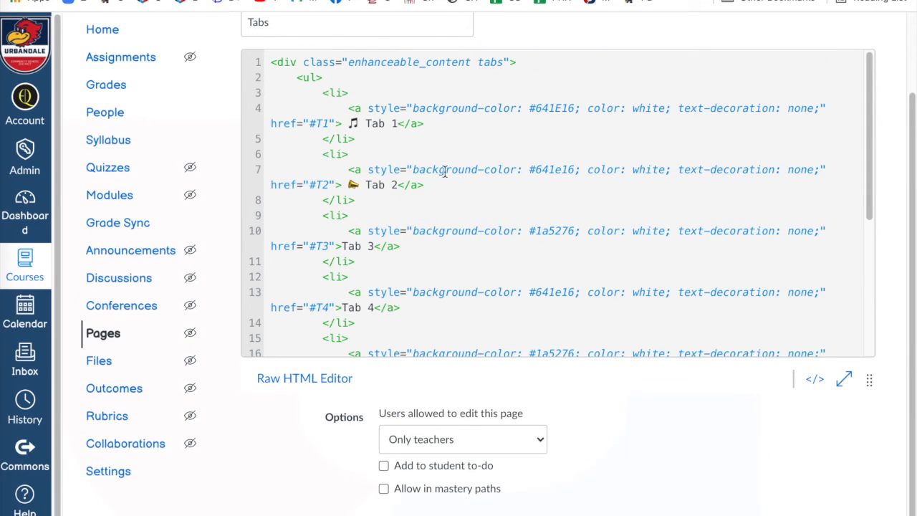
scroll(510, 197, "up", 2)
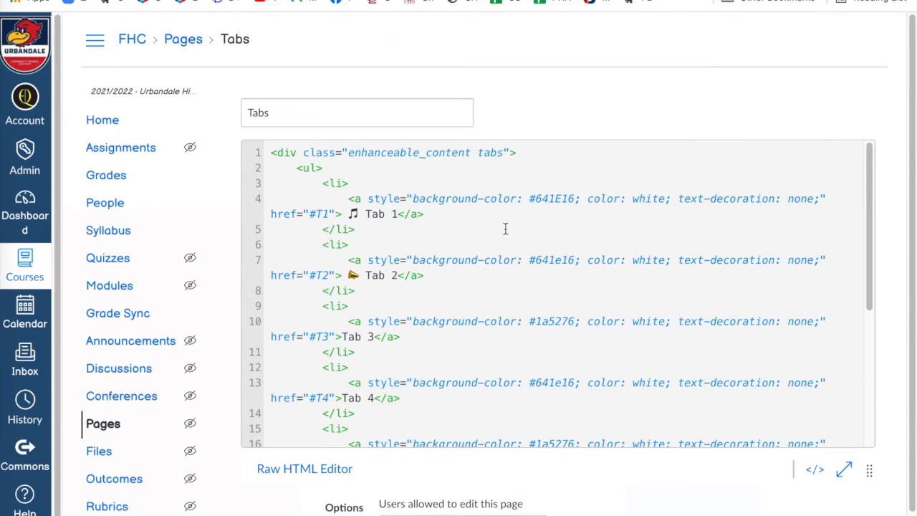
left_click(813, 473)
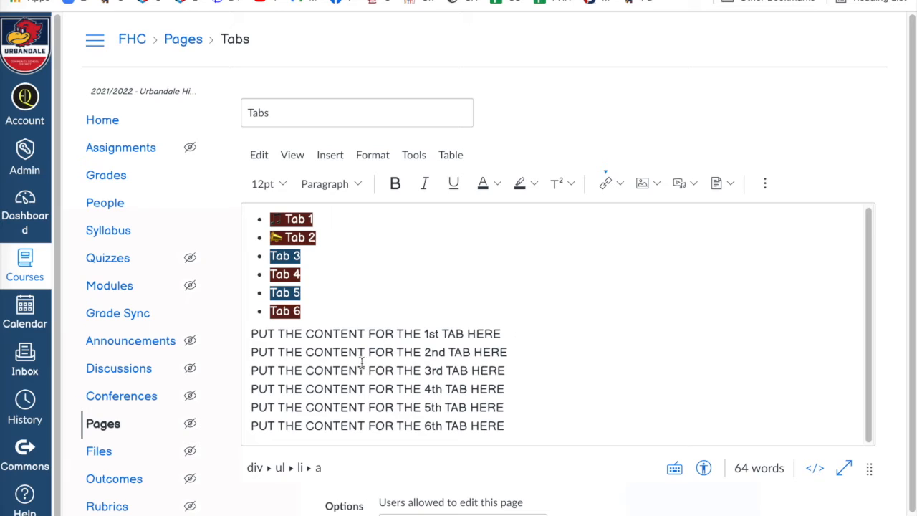
left_click(510, 356)
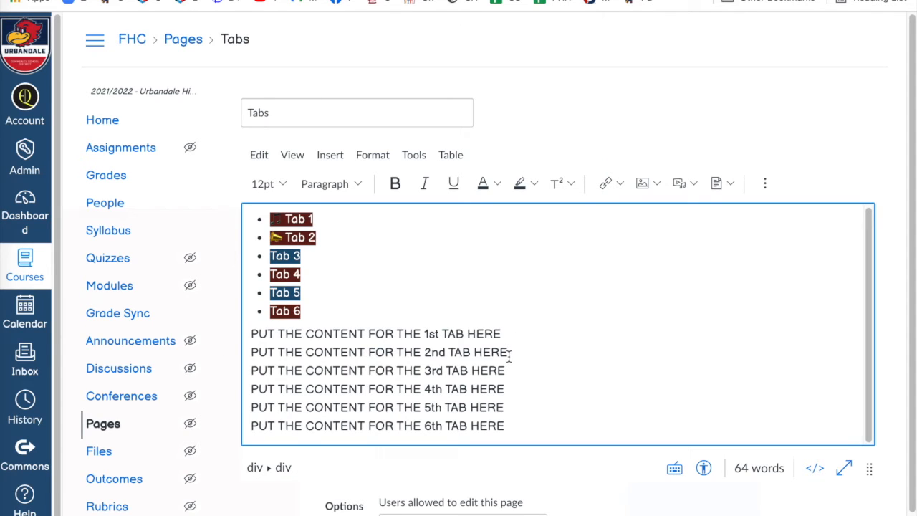
key("Return")
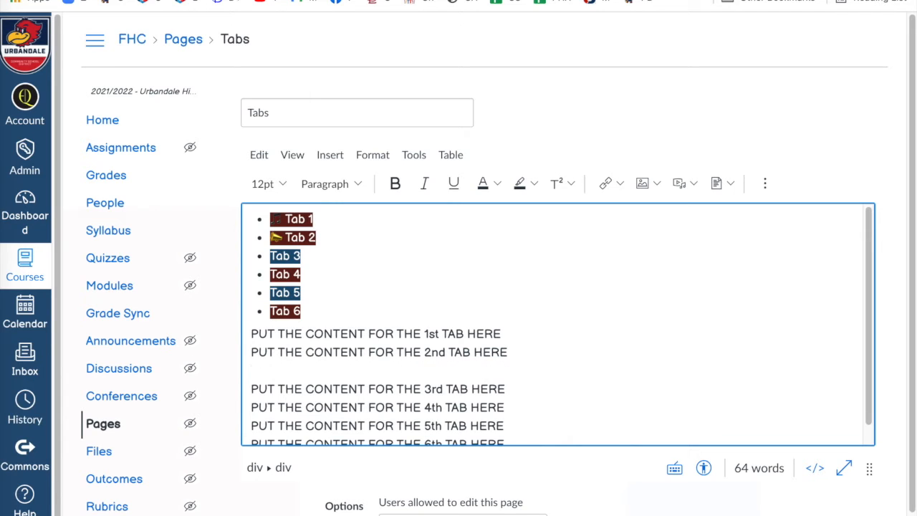
type("more stuff in tab")
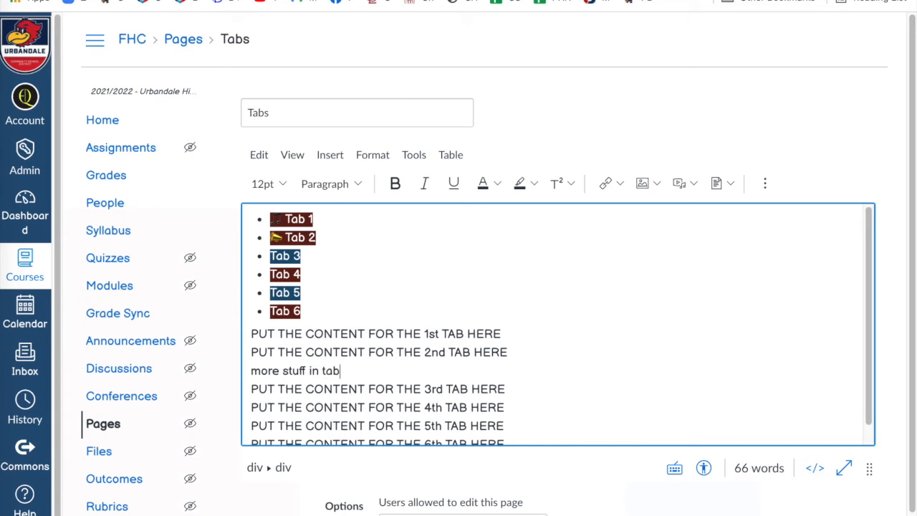
key("Return")
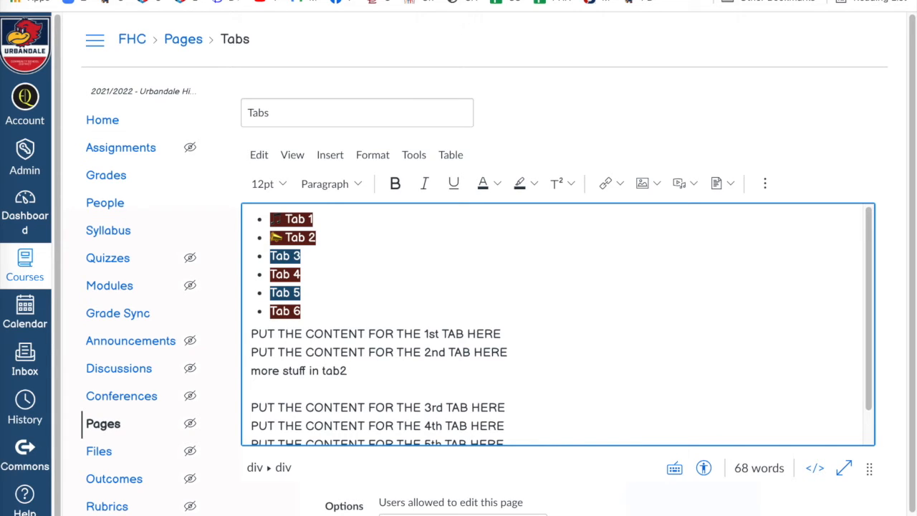
Insert the R2D2_animate.gif image below the "more stuff in tab2" line and shrink it to about 71 by 71 pixels.
left_click(640, 183)
left_click_drag(888, 330, 583, 322)
left_click(794, 514)
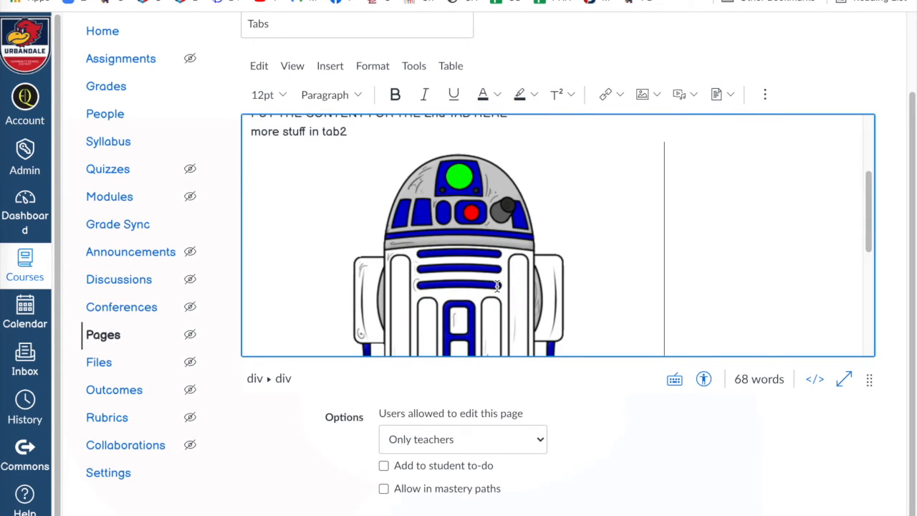
left_click(552, 242)
left_click_drag(665, 142, 308, 282)
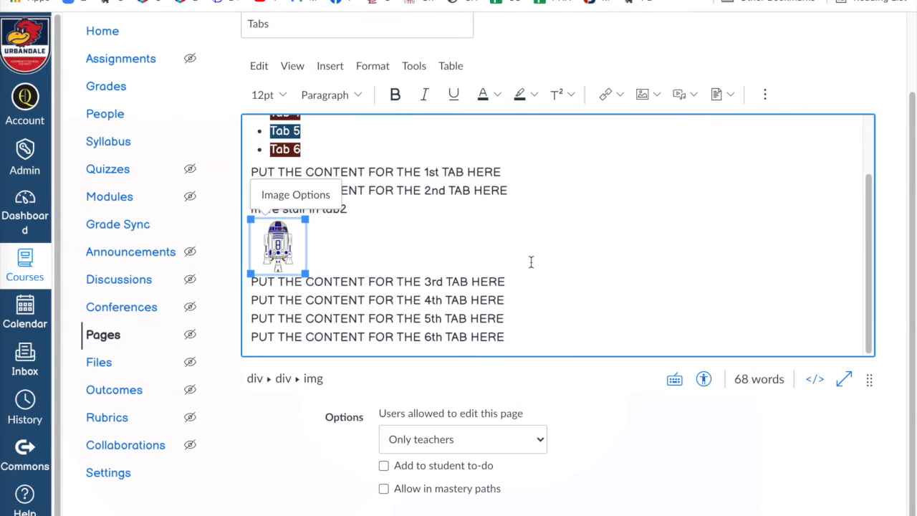
Save the page and open each of the six tabs to check where the added text and image appear.
left_click(647, 237)
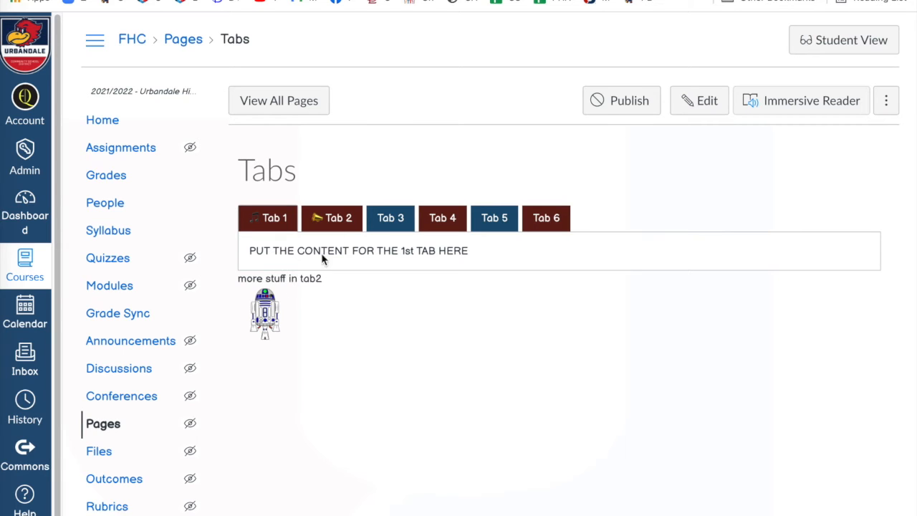
left_click(334, 217)
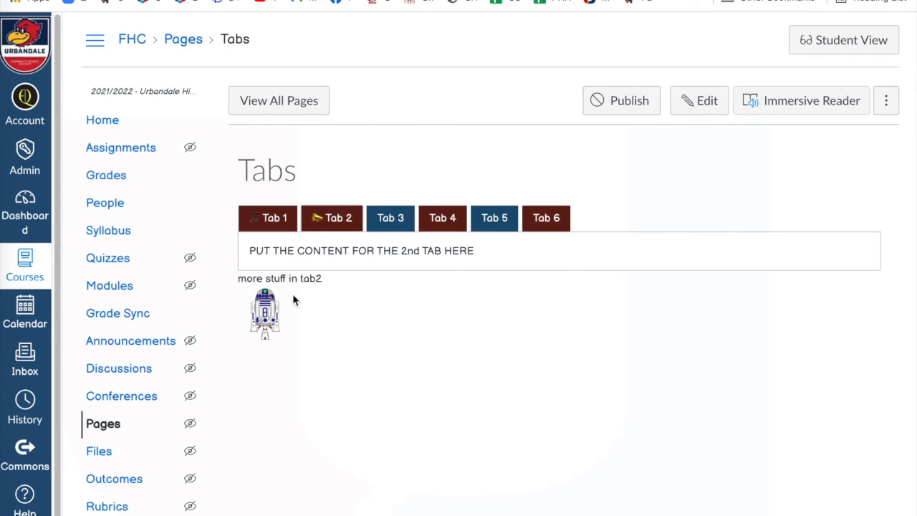
left_click(399, 215)
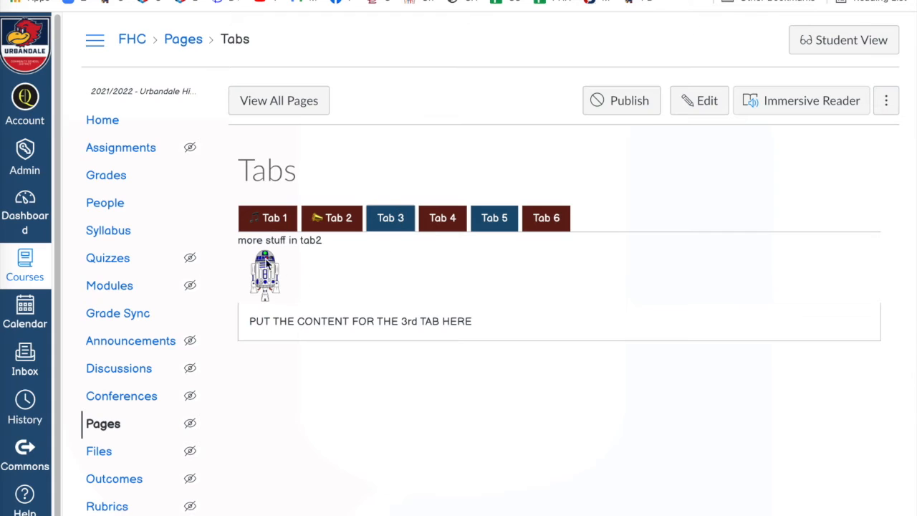
left_click(448, 219)
left_click(492, 220)
left_click(544, 217)
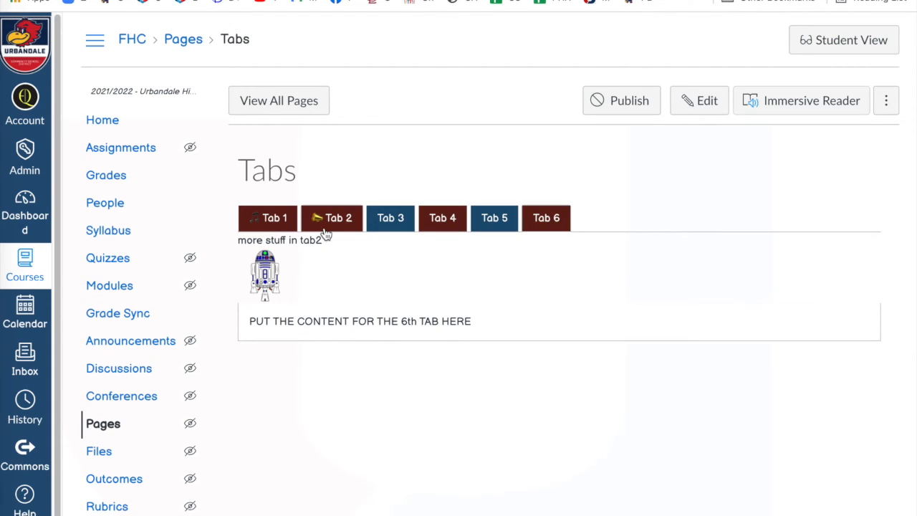
left_click(274, 218)
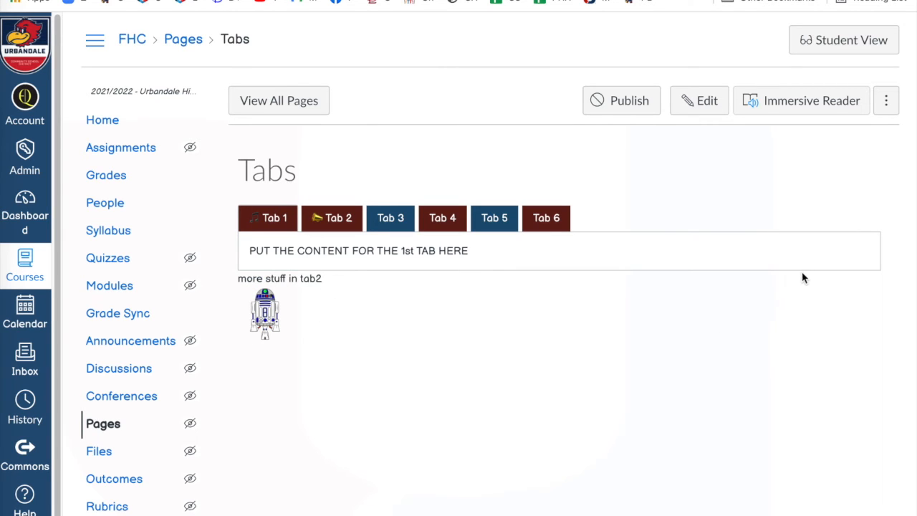
Reopen the page's raw HTML and cut the two divs holding "more stuff in tab2" and the R2D2 image after the T2 div.
left_click(699, 102)
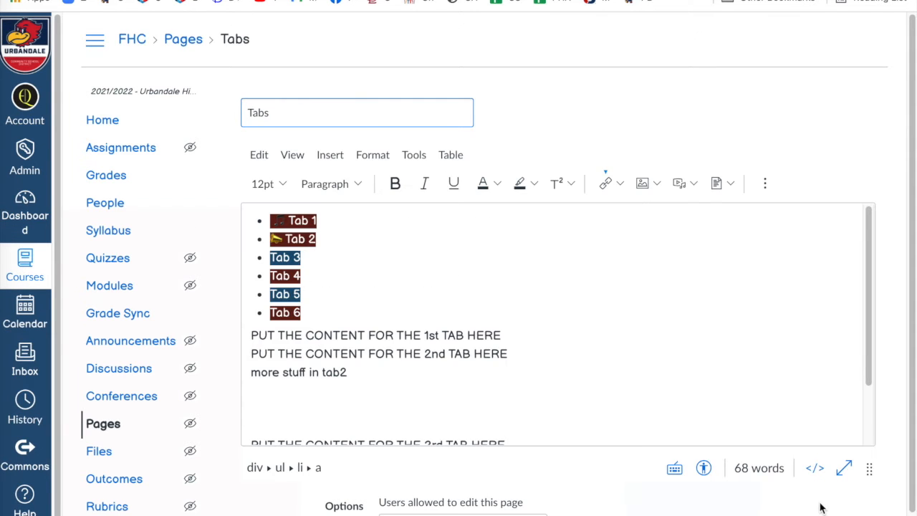
left_click(816, 470)
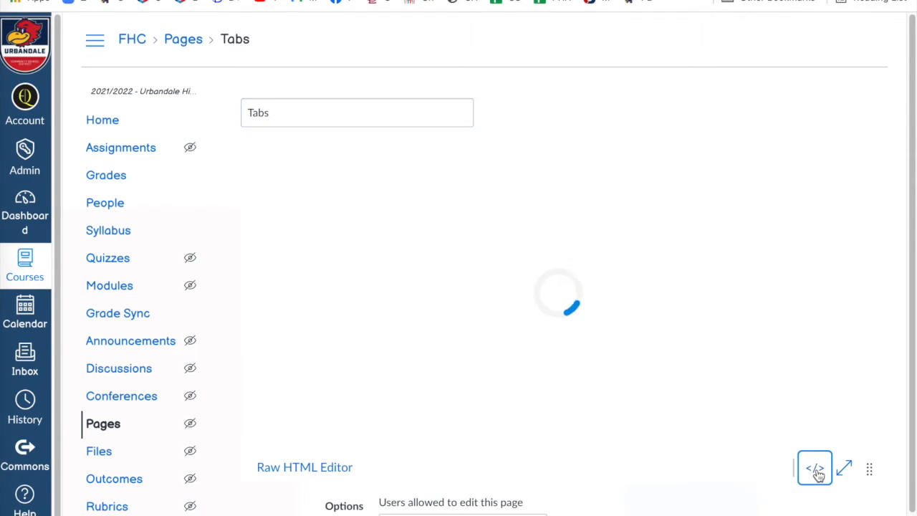
scroll(611, 286, "down", 1)
scroll(611, 285, "down", 4)
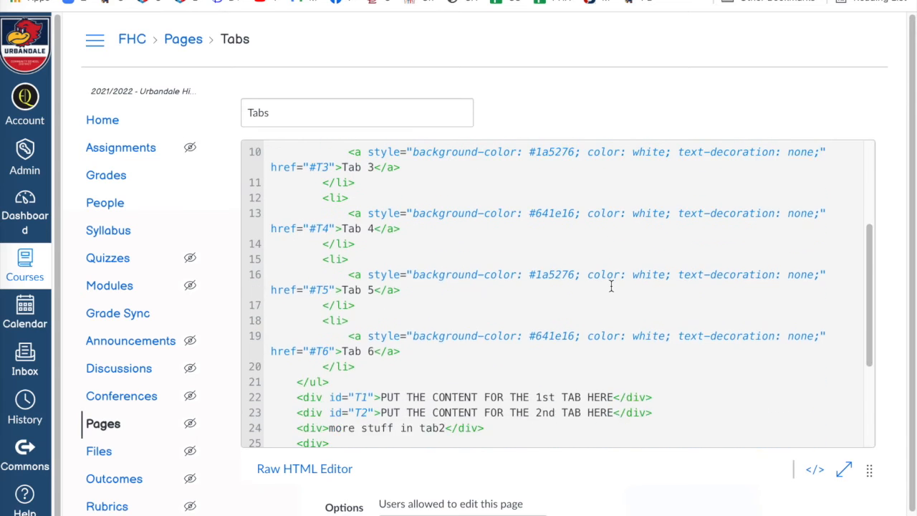
scroll(611, 286, "down", 3)
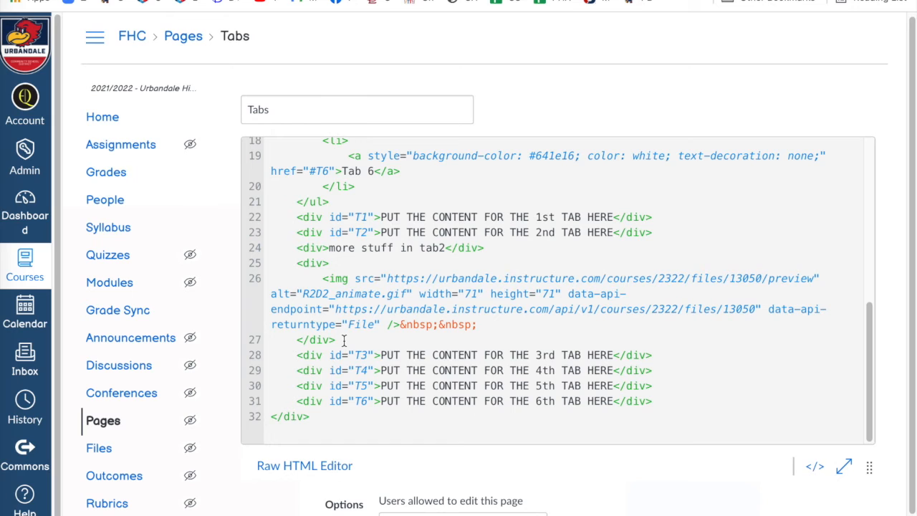
left_click_drag(334, 334, 294, 251)
key("ctrl+c")
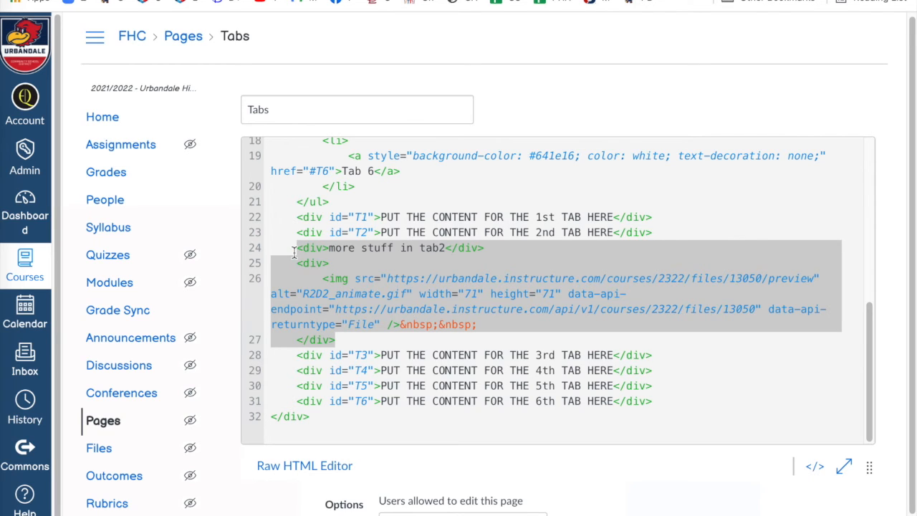
key("BackSpace")
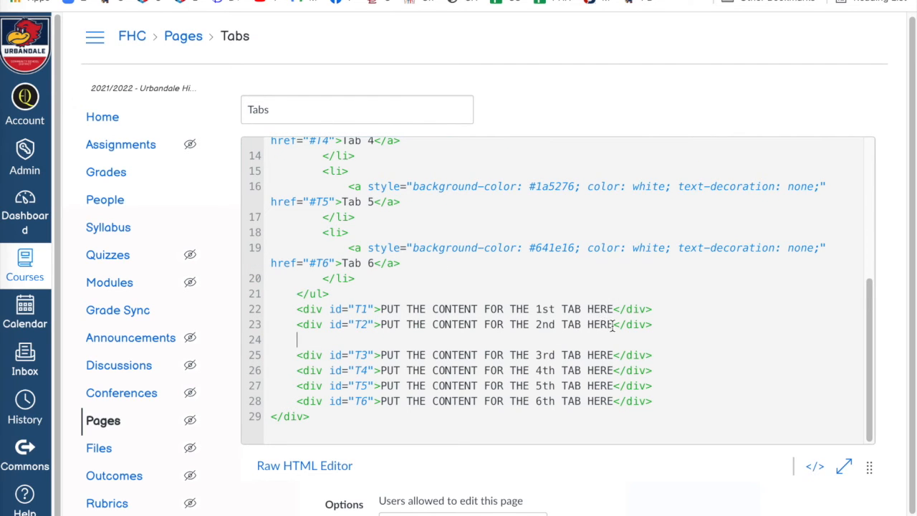
Paste the cut divs inside the T2 div, ahead of its closing tag, and check that its opening and closing tags enclose them.
key("Return")
key("Return")
key("Return")
key("Return")
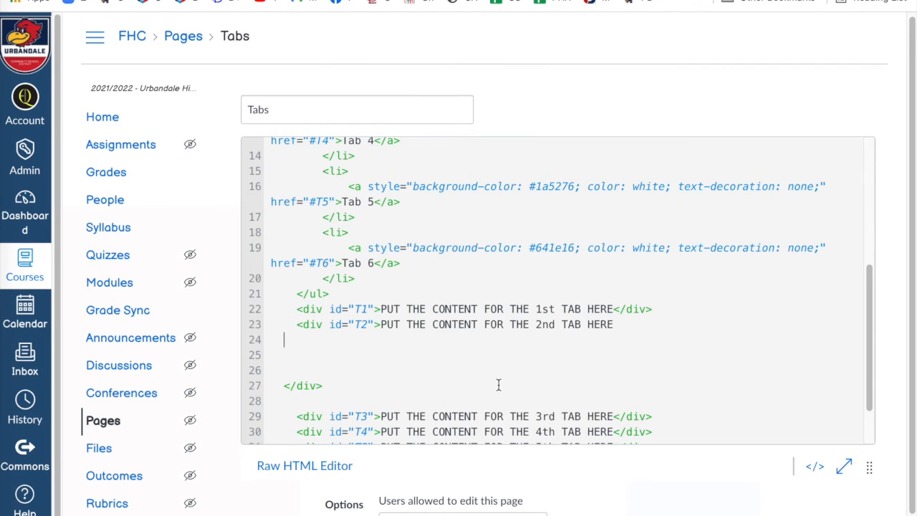
key("ctrl+v")
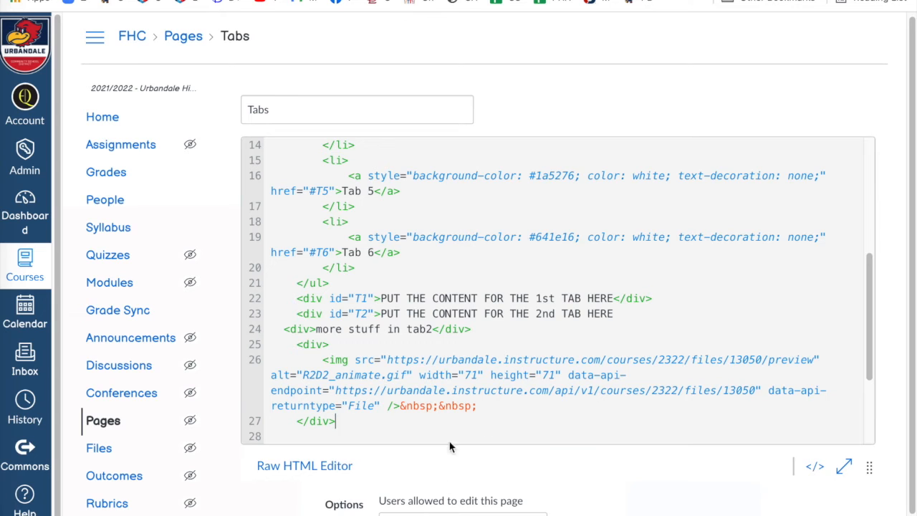
scroll(536, 375, "down", 1)
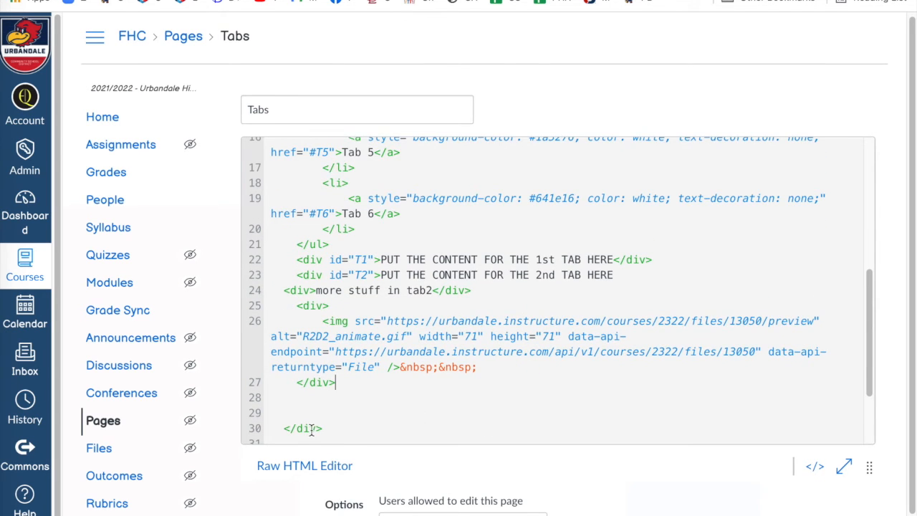
left_click_drag(323, 428, 282, 322)
scroll(385, 265, "up", 1)
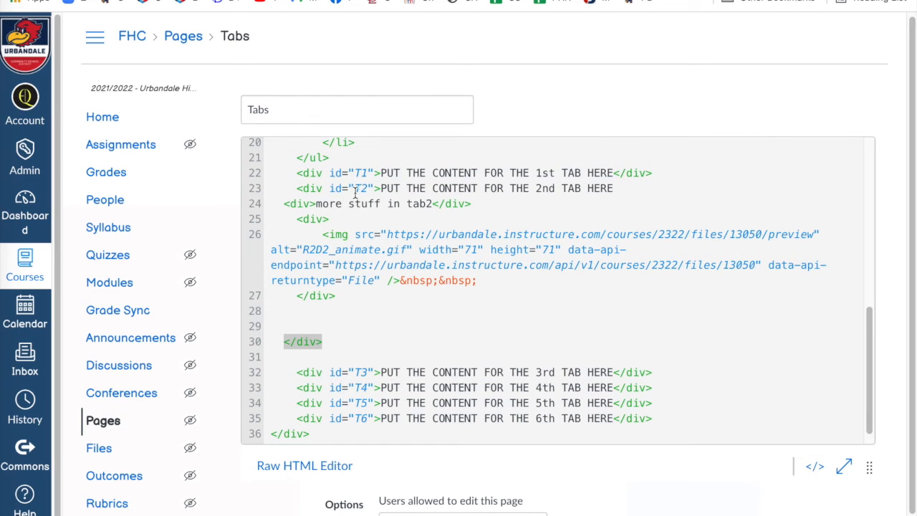
left_click_drag(381, 187, 297, 188)
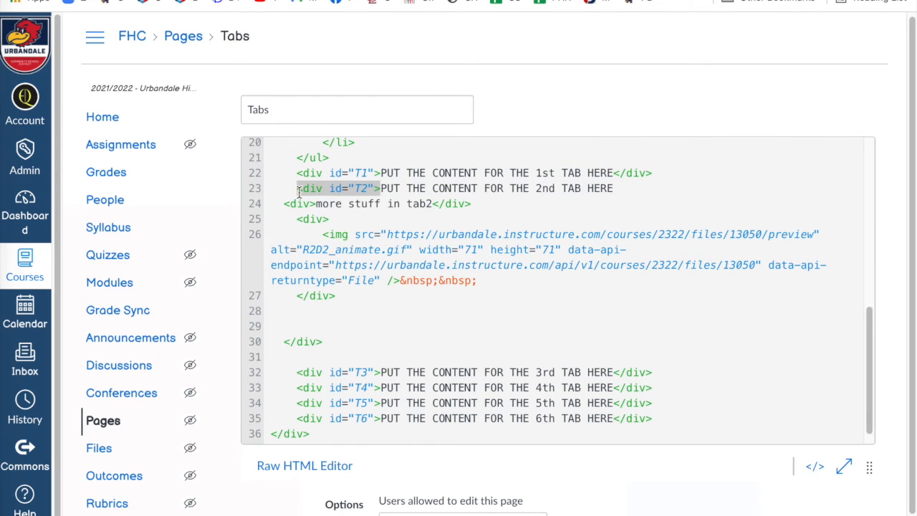
Save the corrected HTML and view tabs 2 through 6 to verify that the text and image belong only to Tab 2.
scroll(901, 279, "down", 1)
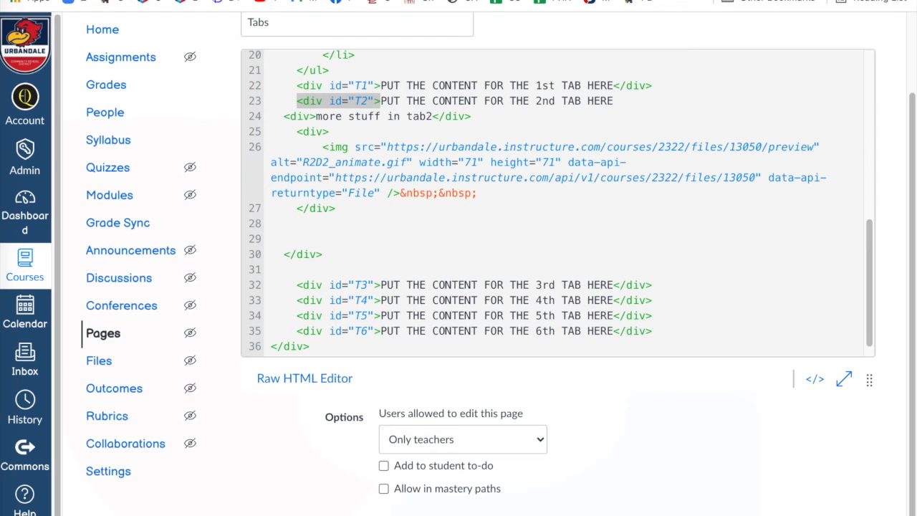
left_click(855, 513)
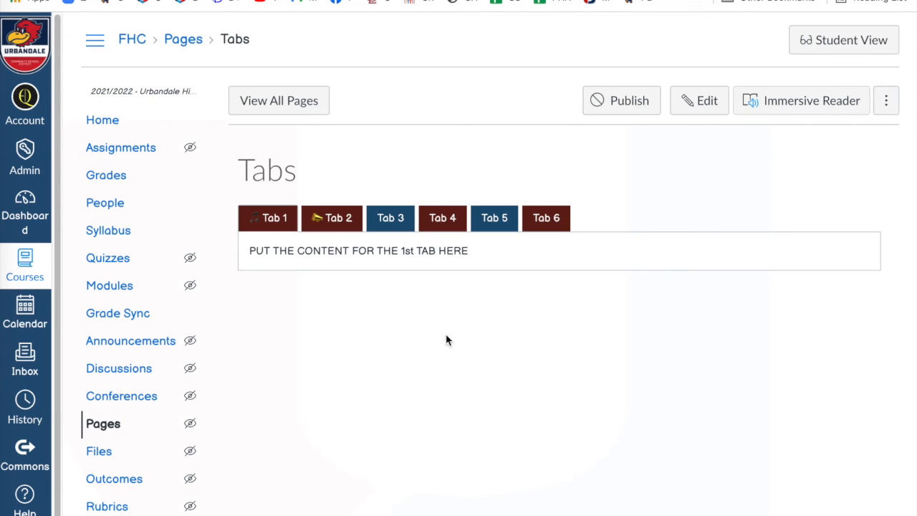
left_click(330, 219)
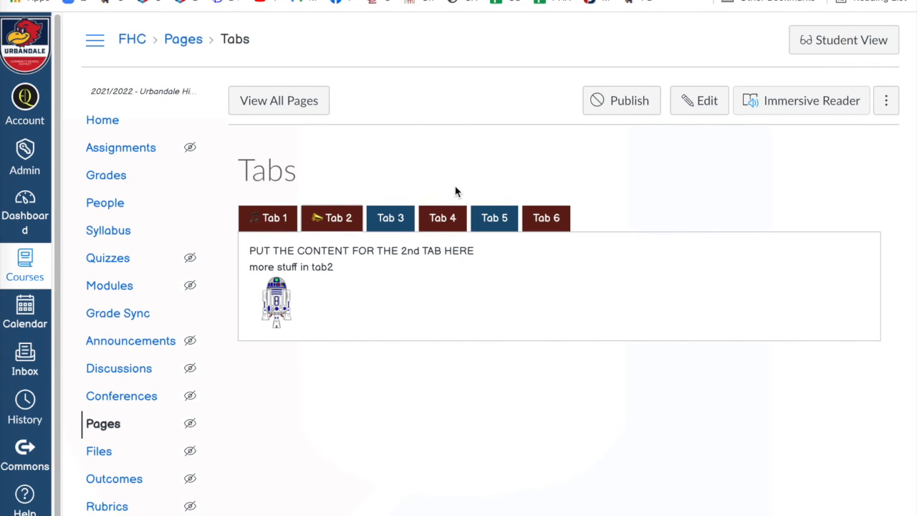
left_click(387, 222)
left_click(440, 217)
left_click(497, 216)
left_click(542, 224)
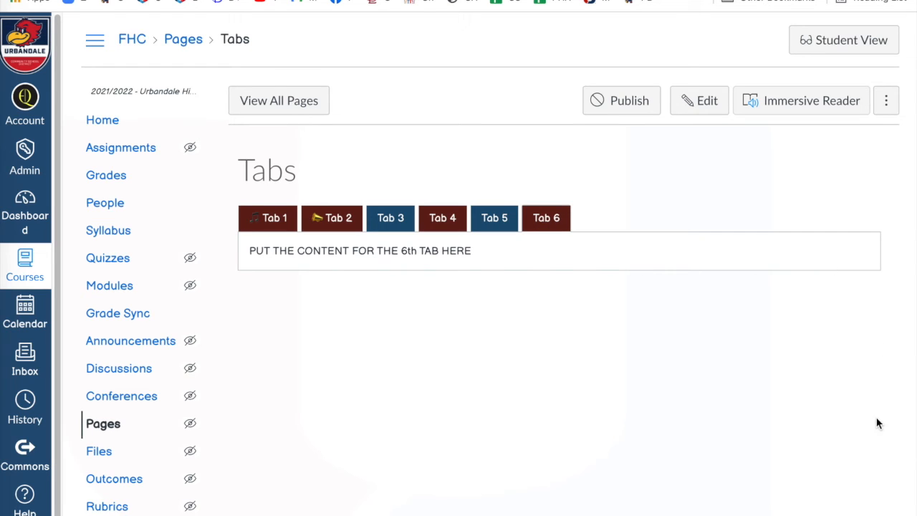
Edit the page and add the line "More info for tab 4" below the 4th tab's placeholder content.
left_click(712, 103)
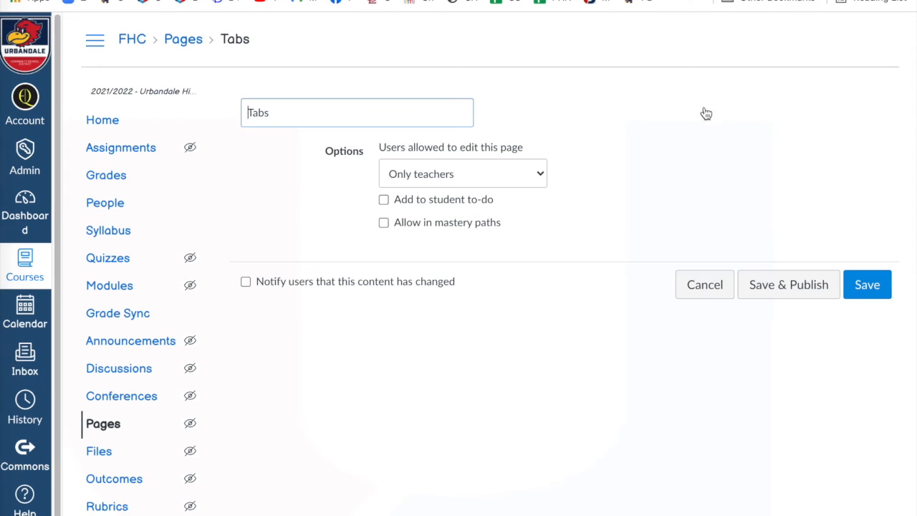
scroll(566, 326, "down", 1)
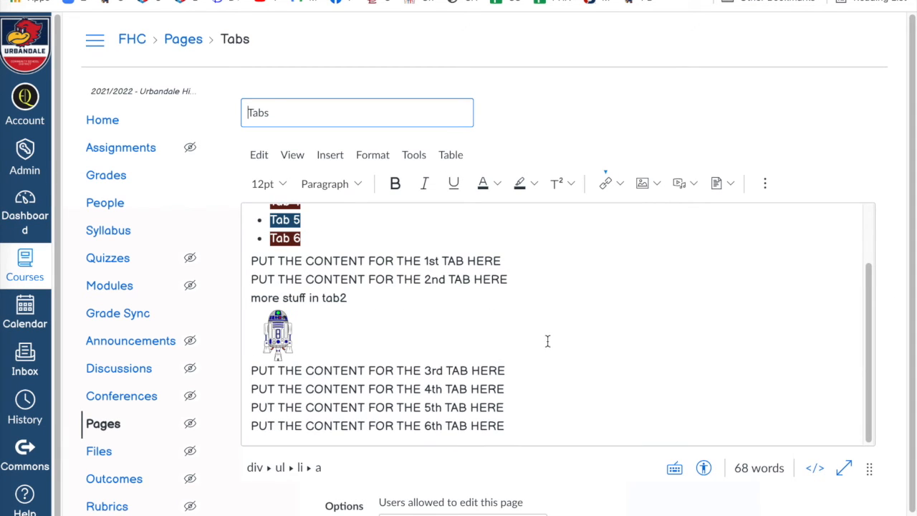
left_click(514, 392)
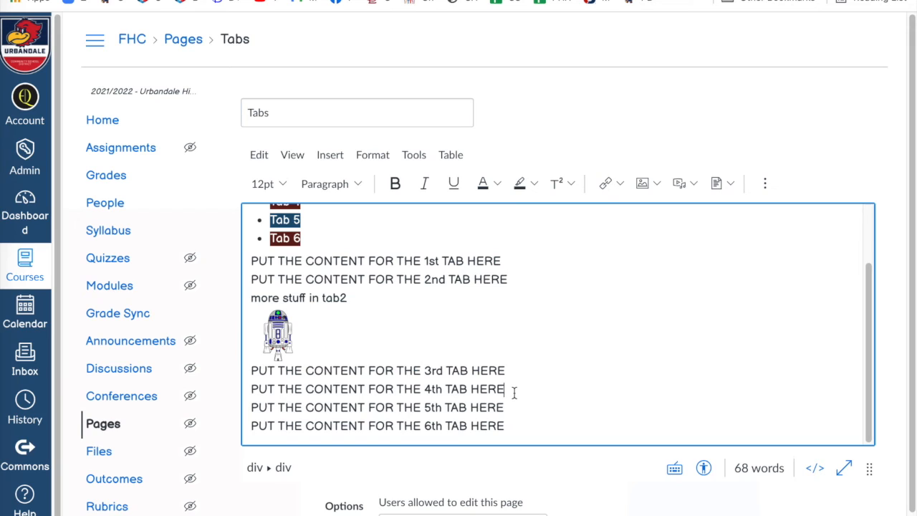
key("Return")
key("Return")
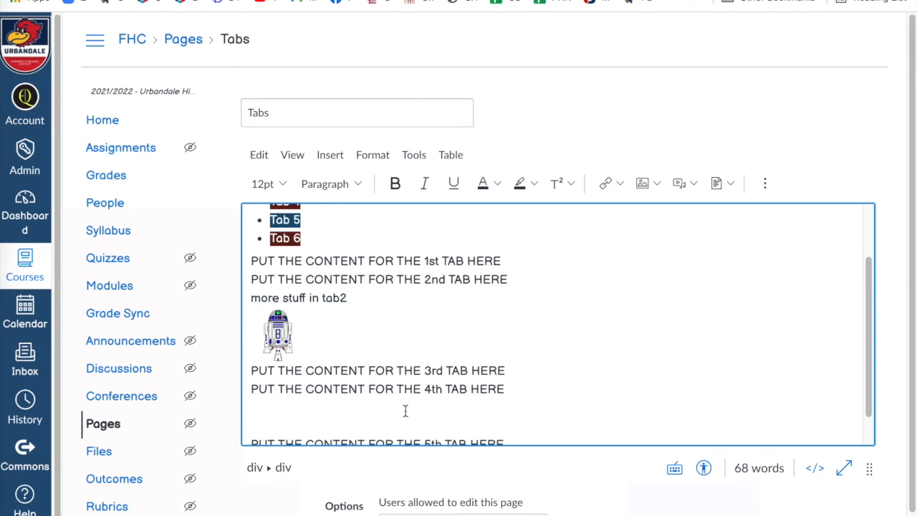
type("More infor")
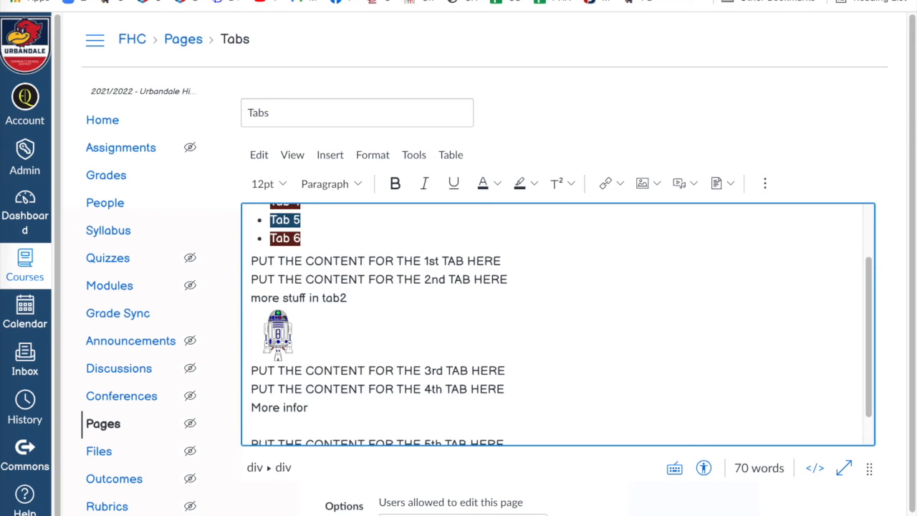
key("BackSpace")
type(" for tab 4")
key("Return")
key("Return")
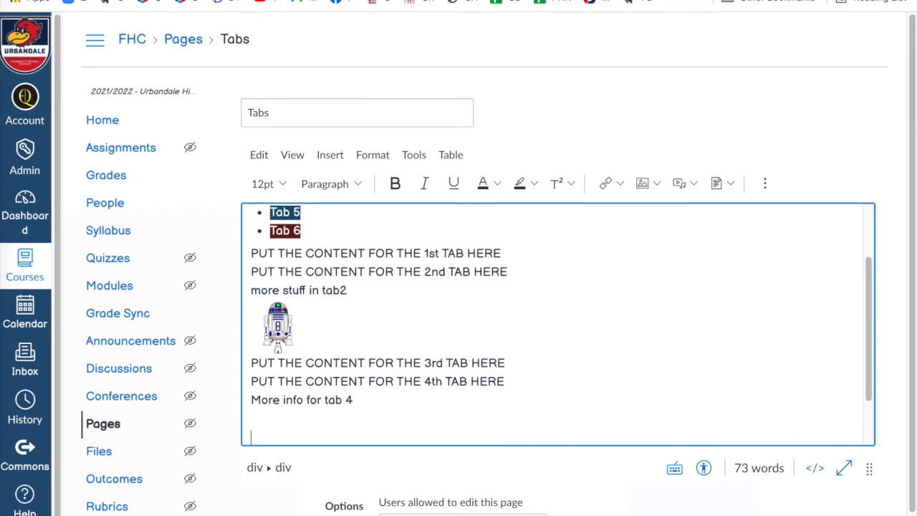
In the page's raw HTML, move the "More info for tab 4" div inside the T4 div, with line breaks before T4's closing tag.
left_click(814, 471)
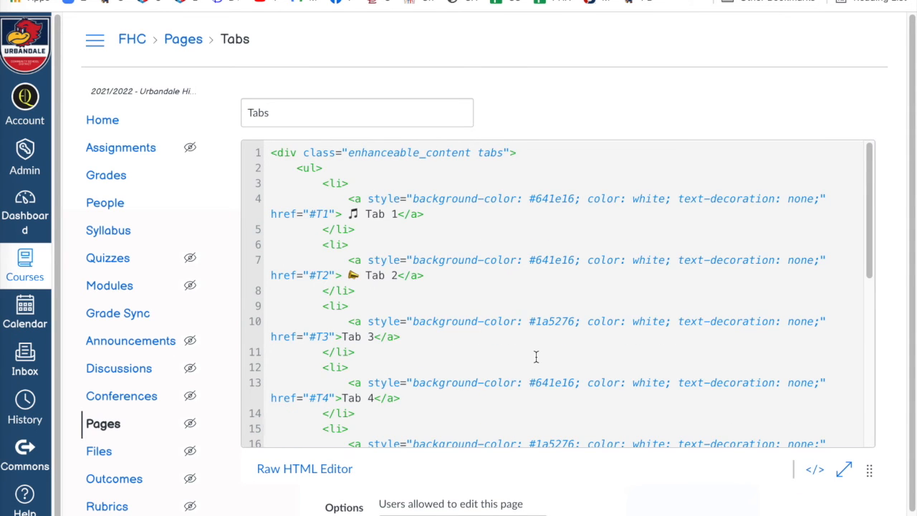
scroll(537, 358, "down", 5)
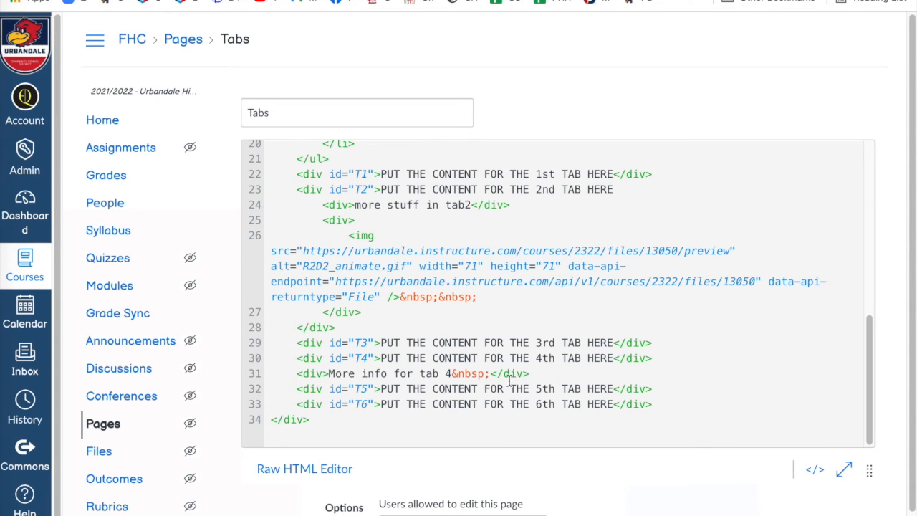
left_click_drag(294, 376, 552, 372)
key("ctrl+c")
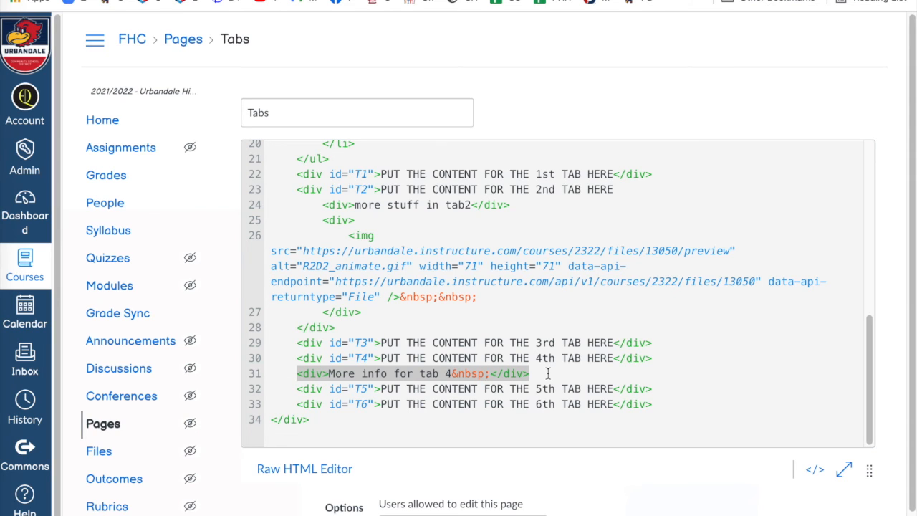
key("BackSpace")
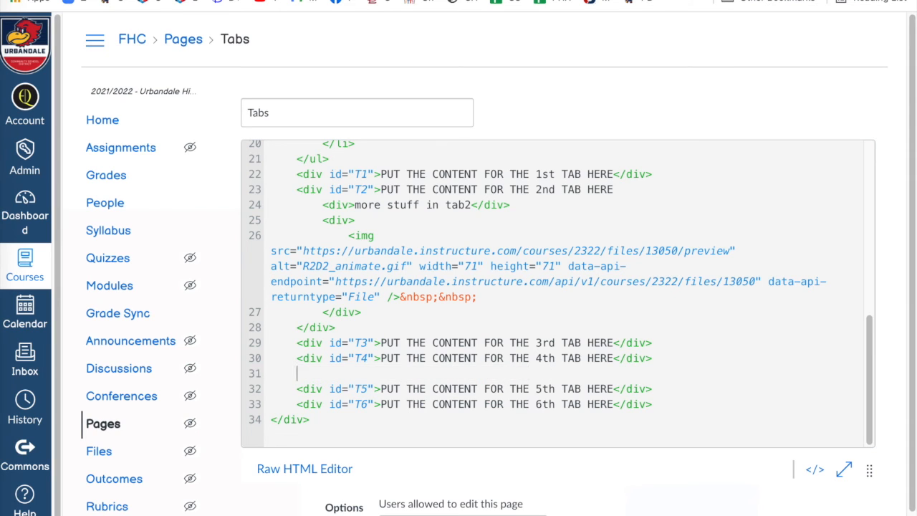
left_click(615, 359)
key("ctrl+v")
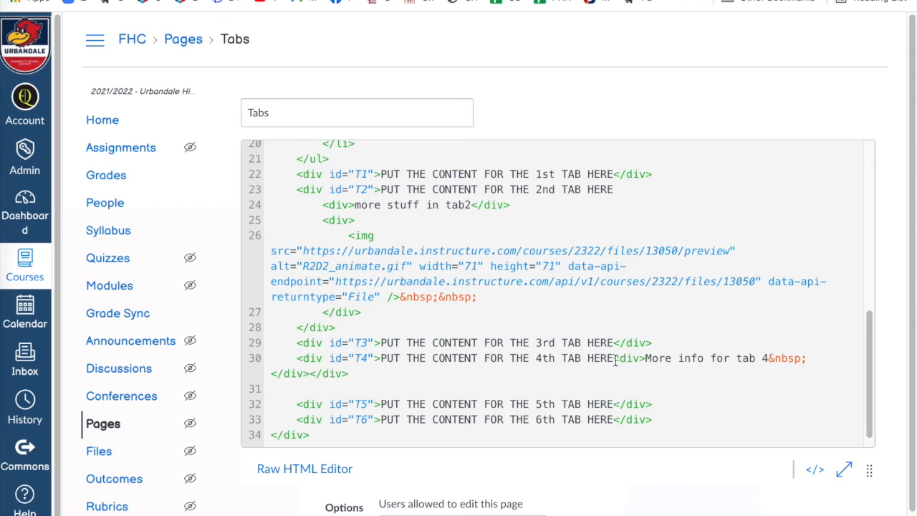
key("Return")
key("Return")
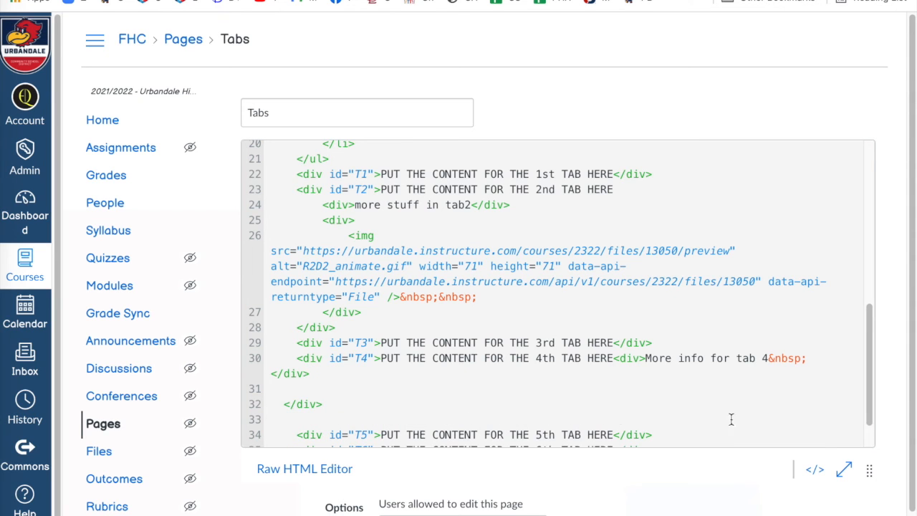
Return to the visual editor, save the page, and view tabs 2 through 4 to check where the new text appears.
left_click(815, 468)
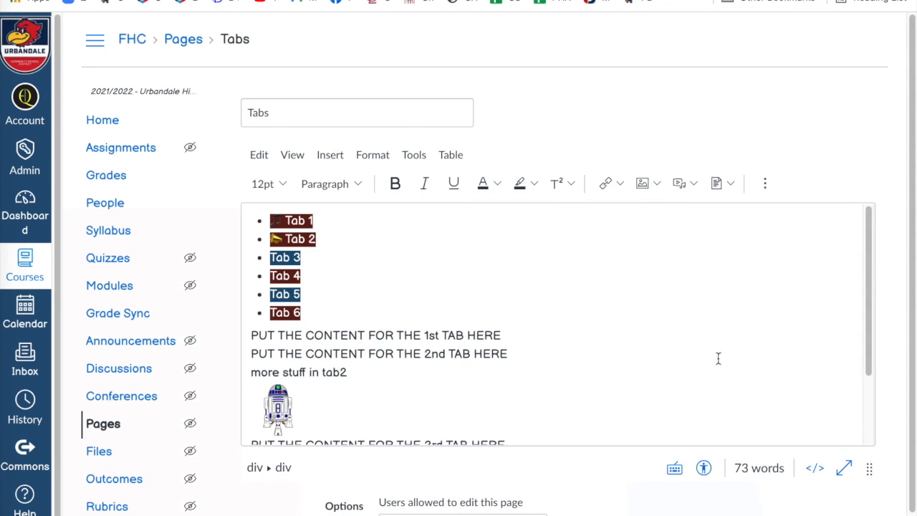
scroll(895, 446, "down", 2)
left_click(851, 515)
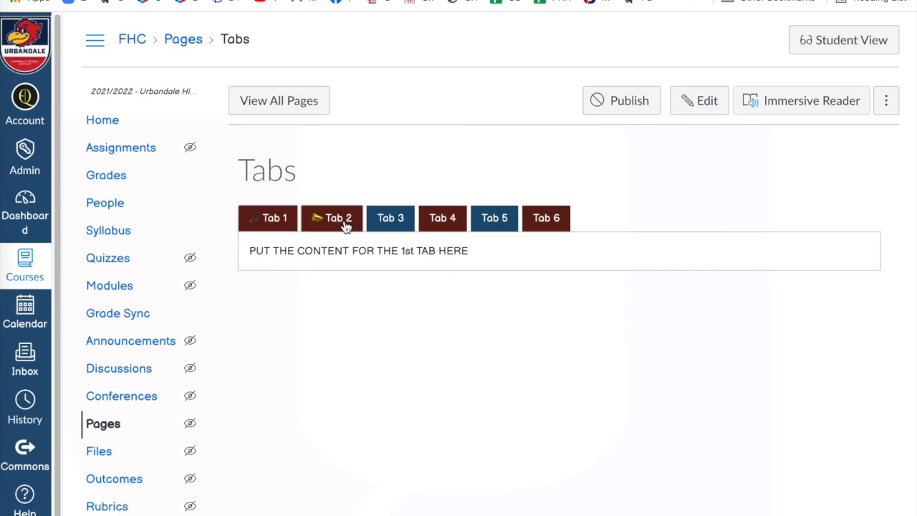
left_click(344, 223)
left_click(392, 220)
left_click(451, 222)
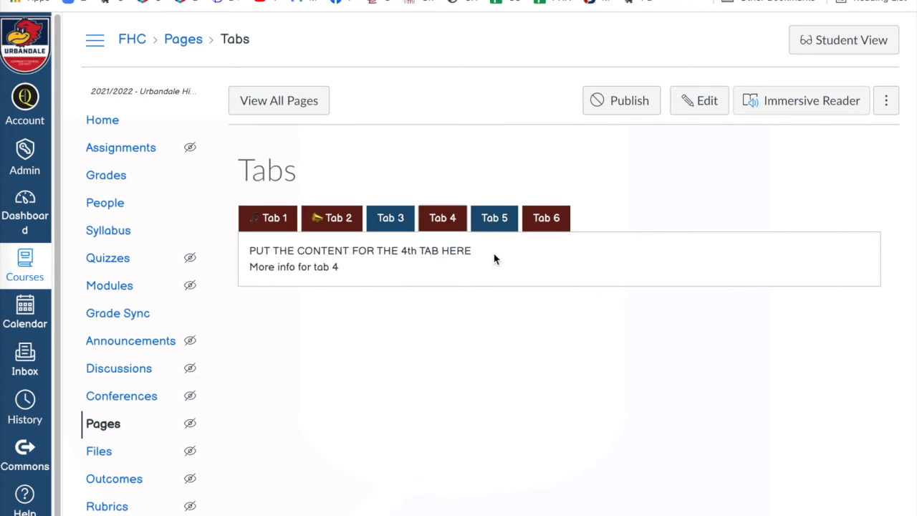
Reopen the page's raw HTML, then switch to Emojipedia and copy the Heart Suit emoji.
left_click(699, 103)
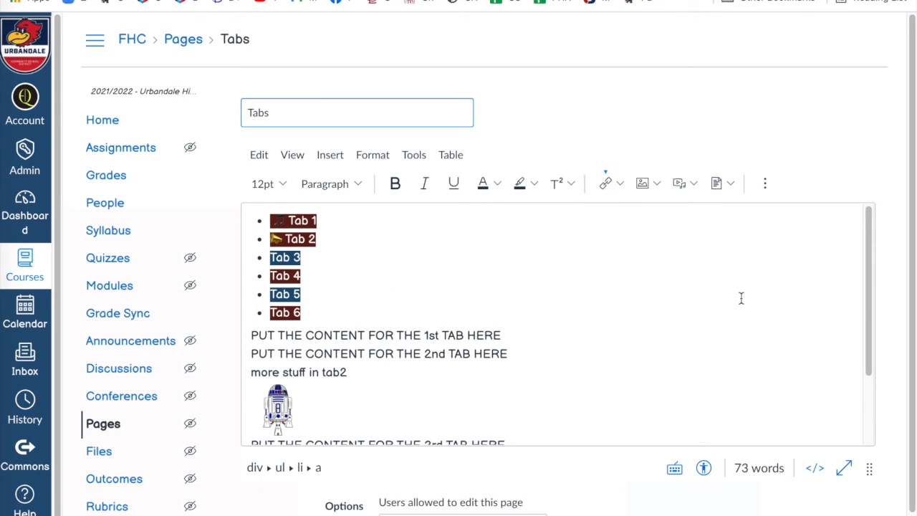
left_click(816, 470)
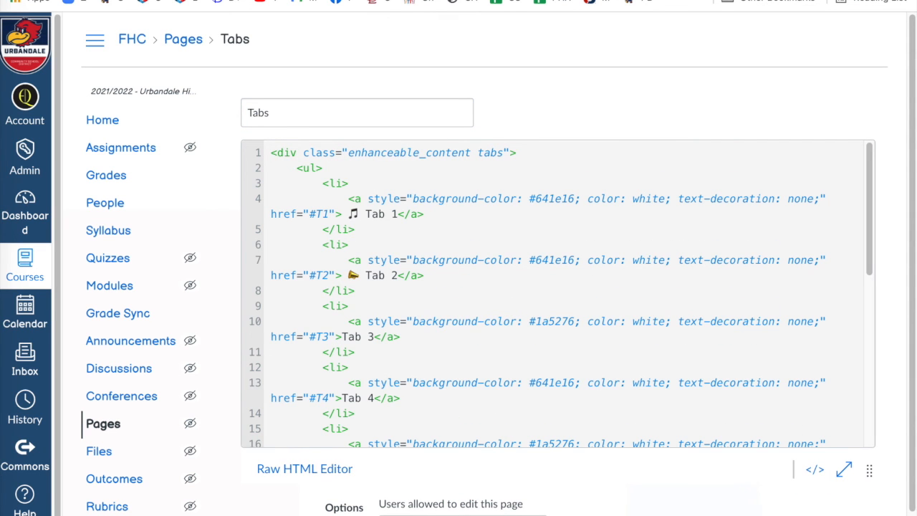
key("ctrl+Tab")
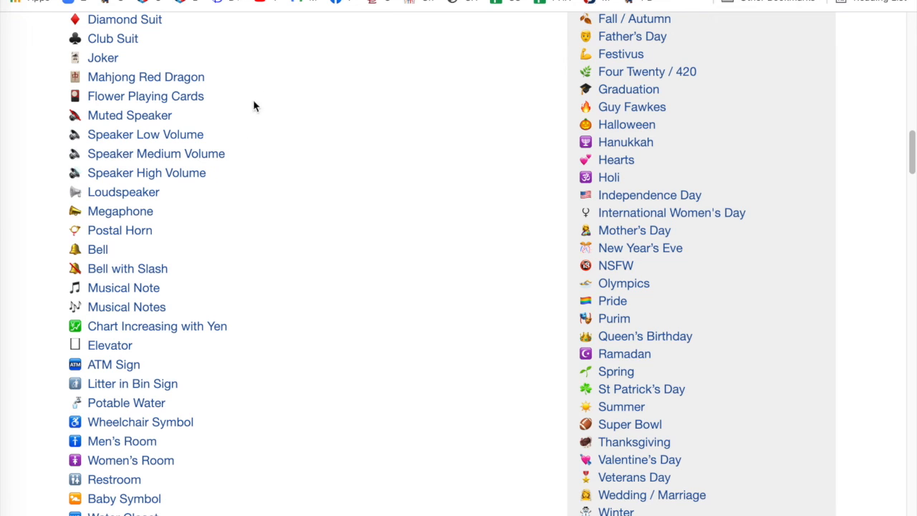
scroll(528, 201, "down", 1)
scroll(529, 201, "down", 1)
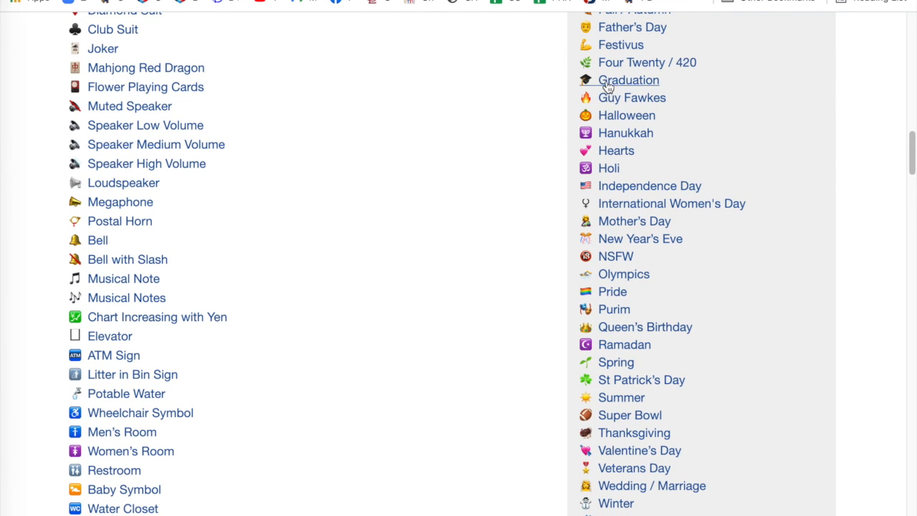
scroll(202, 343, "down", 3)
scroll(203, 342, "down", 2)
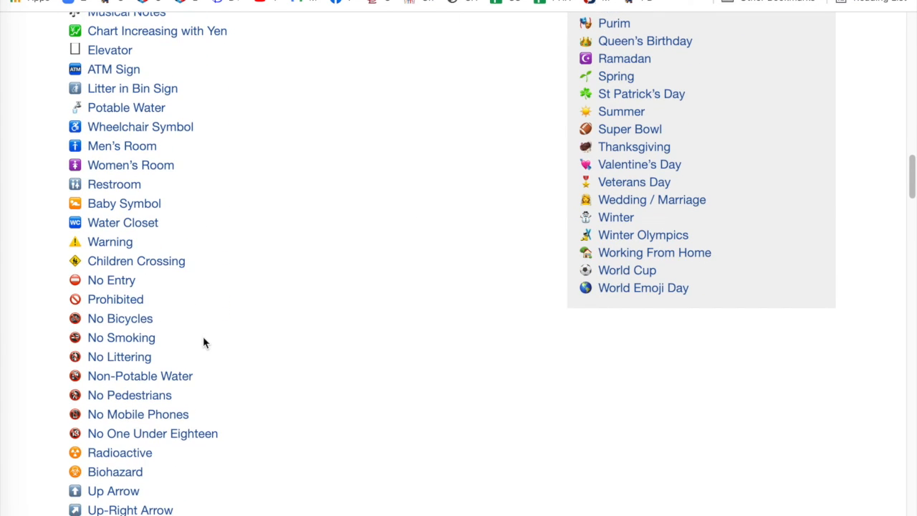
scroll(203, 343, "up", 6)
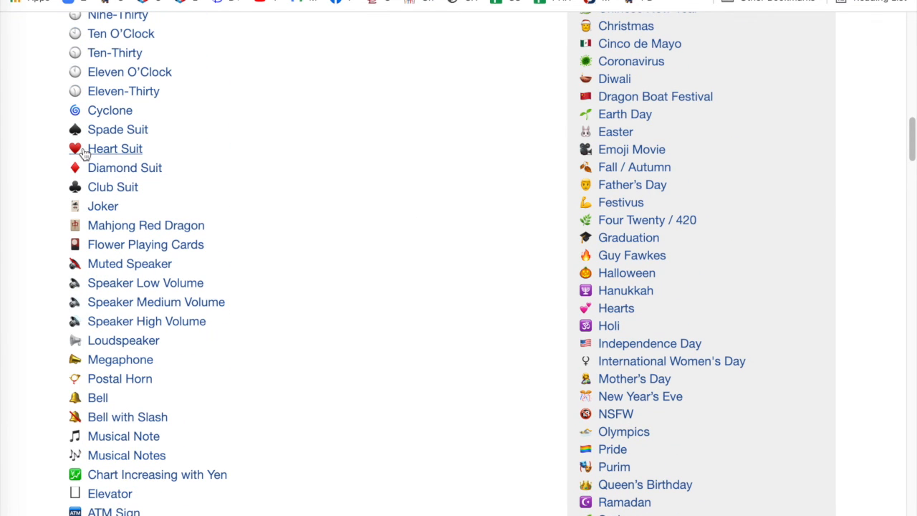
left_click(92, 151)
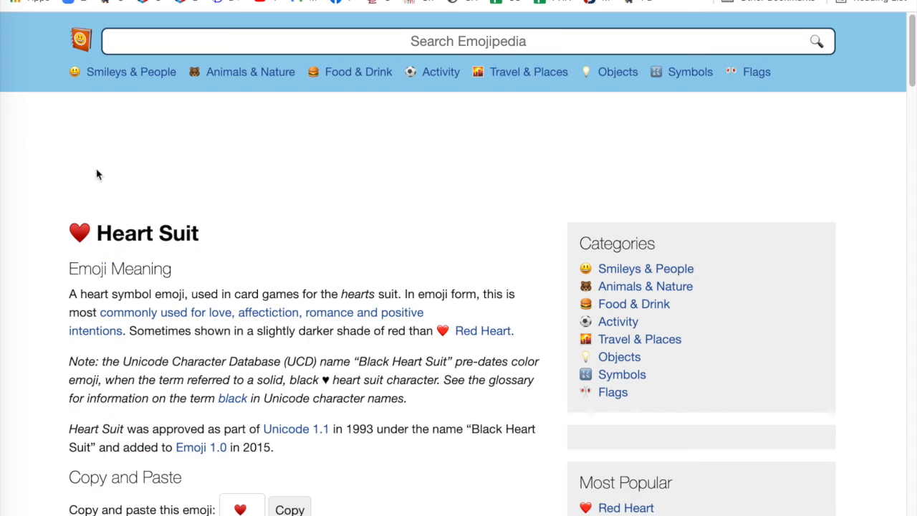
left_click(290, 510)
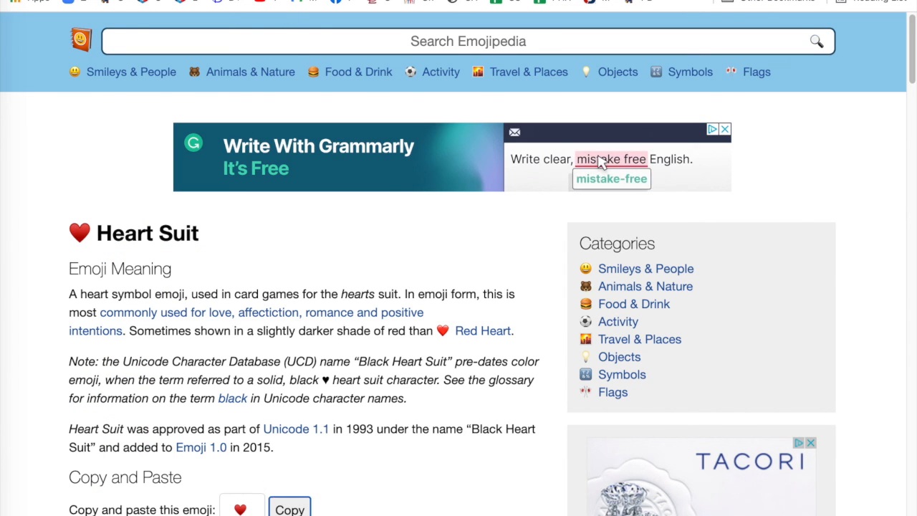
Switch back to the Canvas page's HTML and paste the heart emoji before "Tab 3" in the T3 link, with spaces around it.
left_click(273, 1)
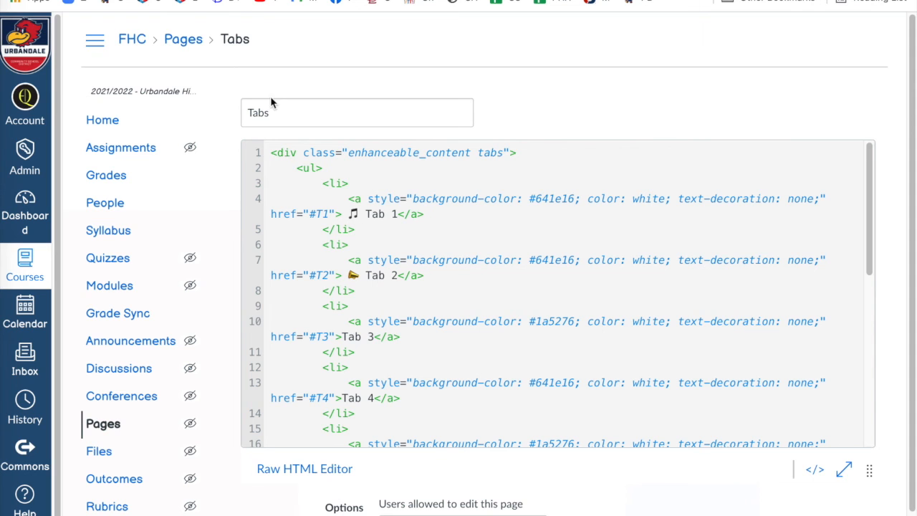
left_click(342, 336)
key("ctrl+v")
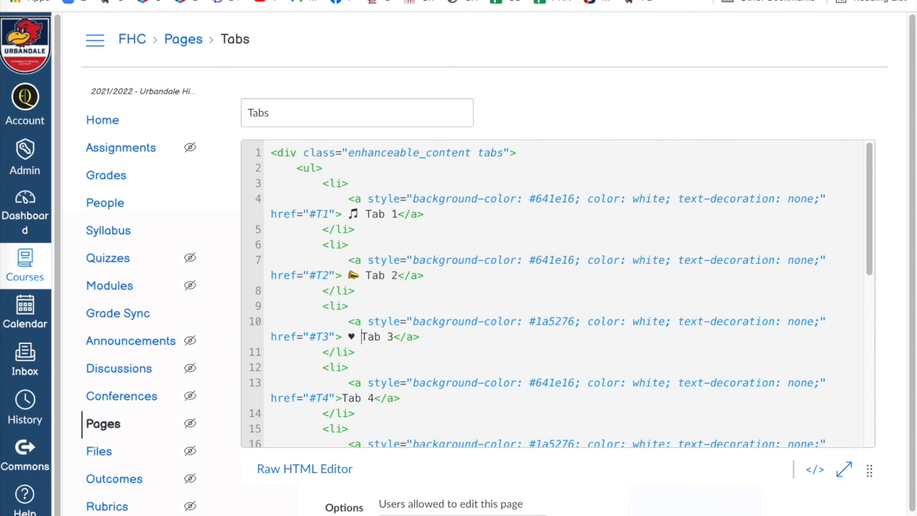
Switch to Emojipedia, open the Guy Fawkes emoji list, and copy the fire emoji from its heading.
key("ctrl+Tab")
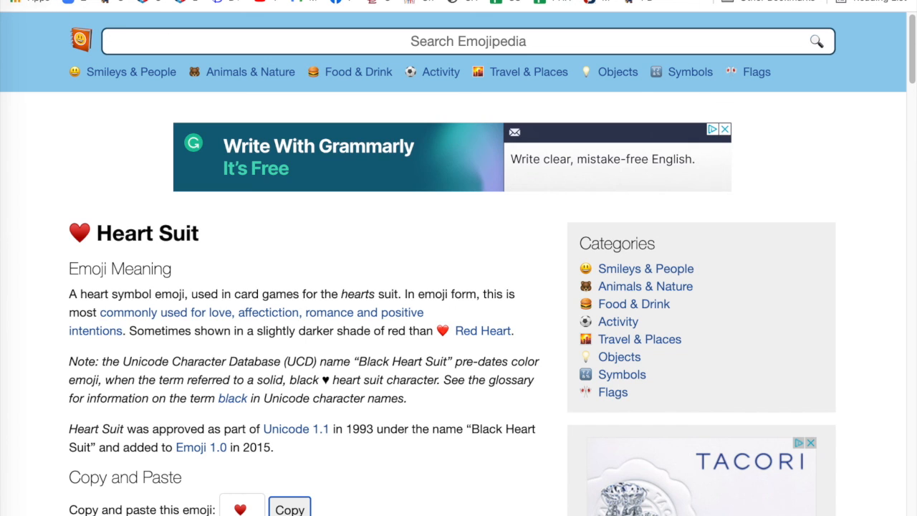
scroll(456, 311, "down", 15)
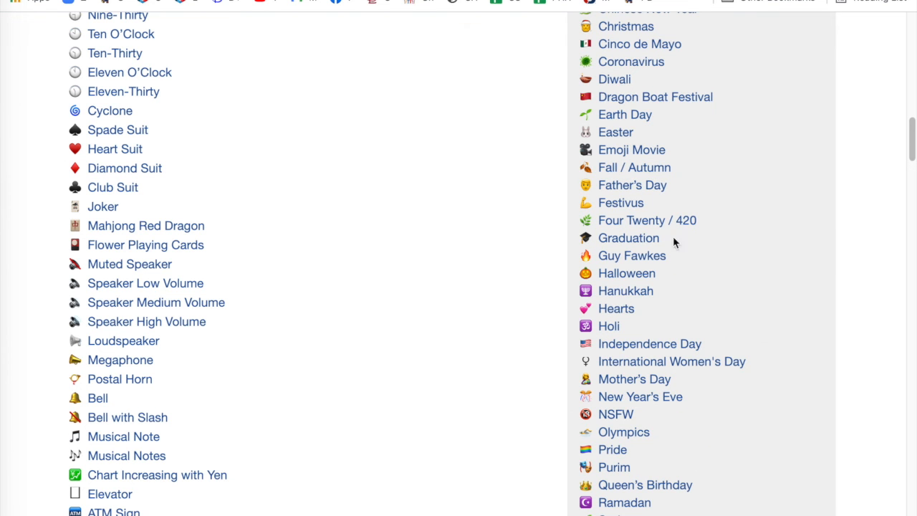
left_click(620, 259)
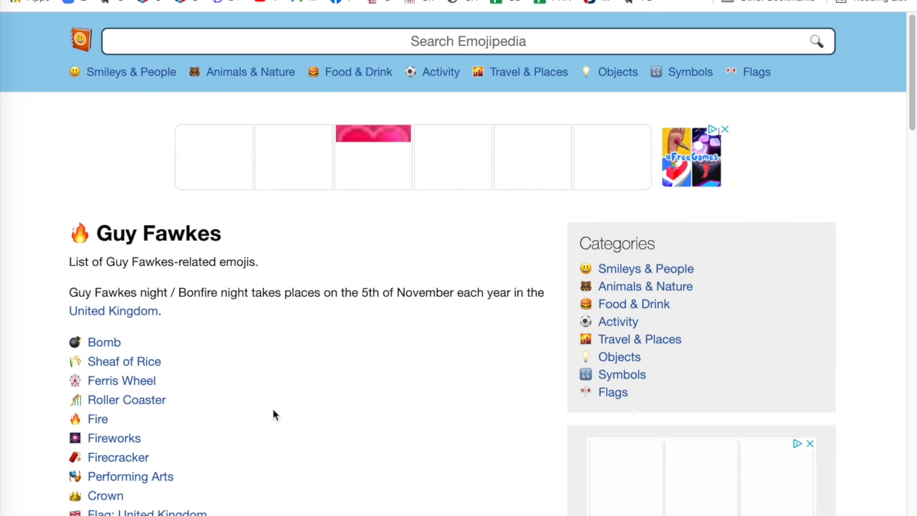
scroll(296, 392, "down", 2)
scroll(296, 392, "up", 2)
scroll(297, 398, "down", 1)
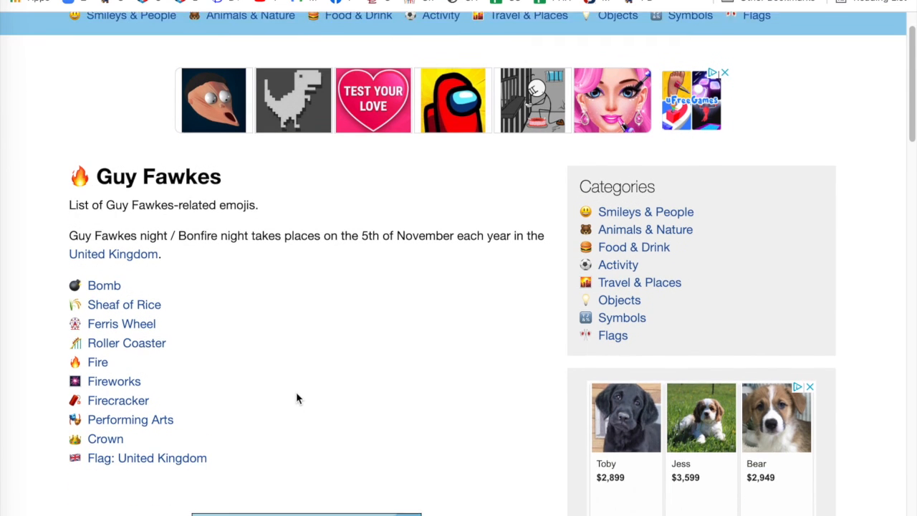
scroll(297, 398, "up", 1)
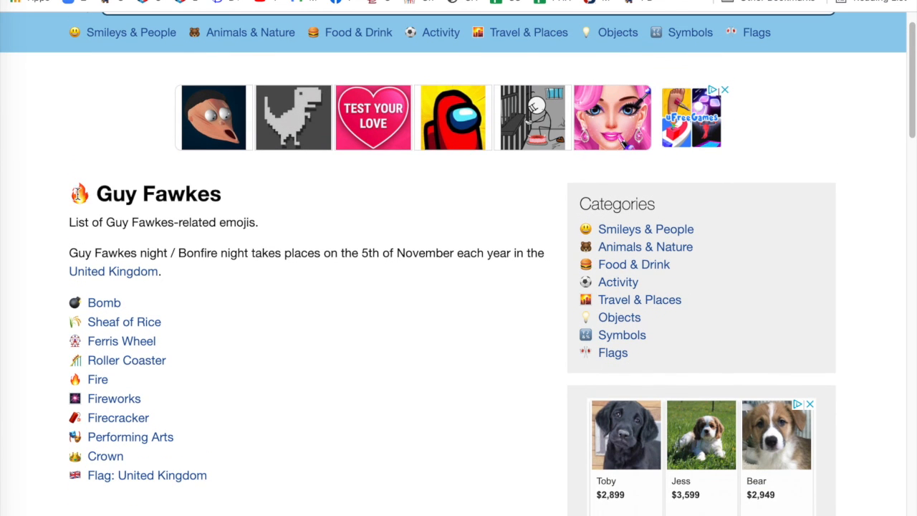
left_click_drag(92, 193, 69, 199)
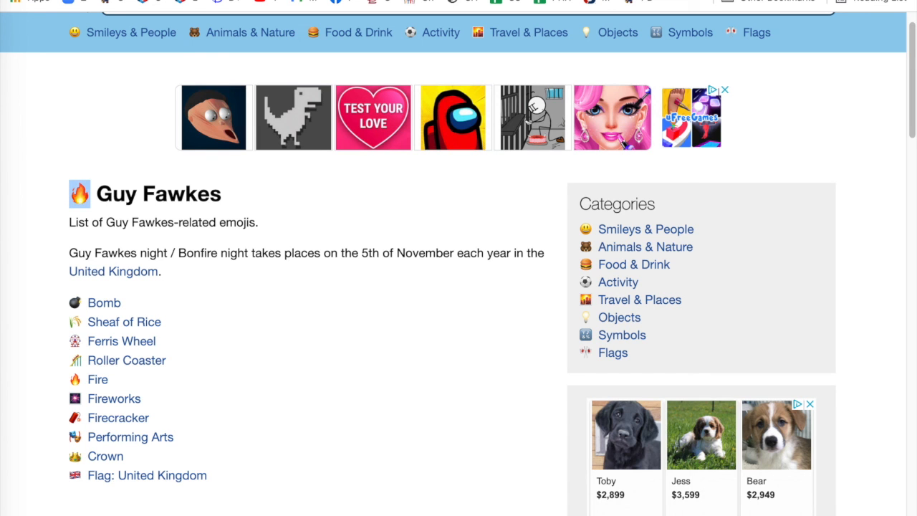
Switch back to the Canvas page's HTML and paste the fire emoji before "Tab 4" in the T4 link, with spaces around it.
left_click(188, 0)
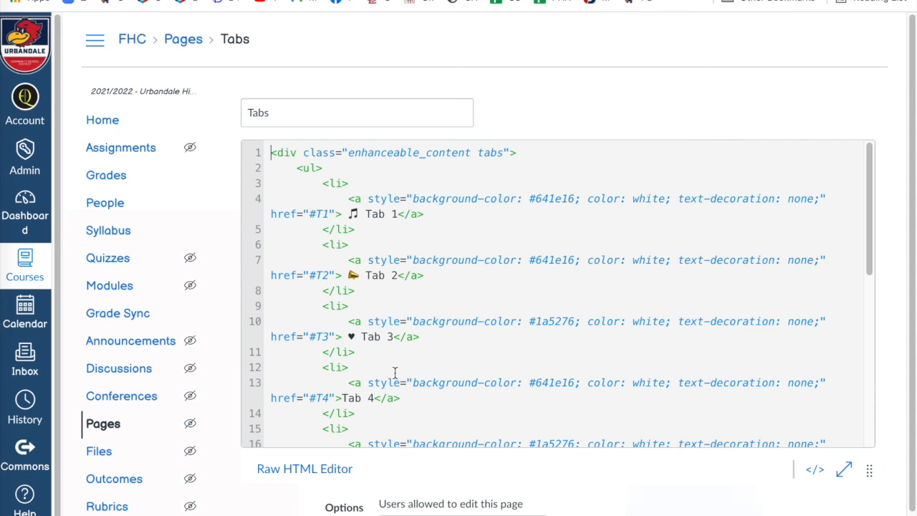
left_click(341, 398)
key("ctrl+v")
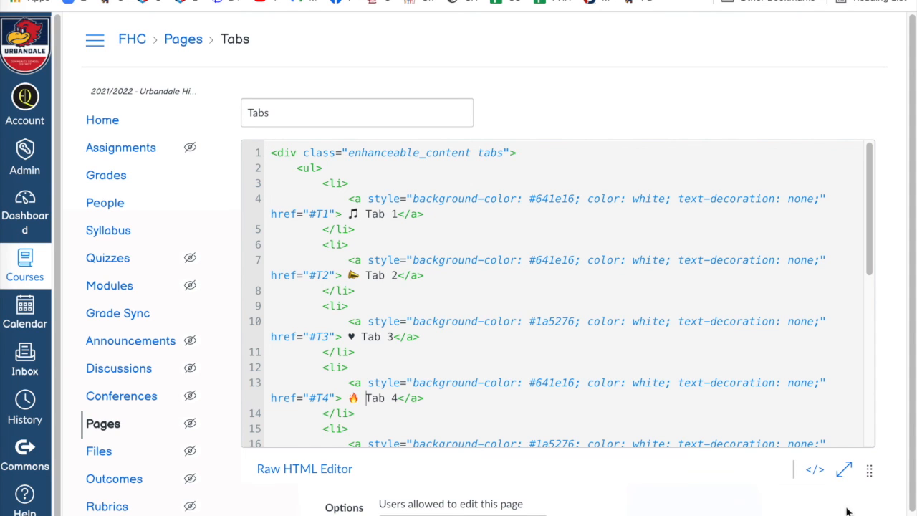
Save the page and open Tab 4 to check its emoji label and content.
scroll(882, 435, "down", 1)
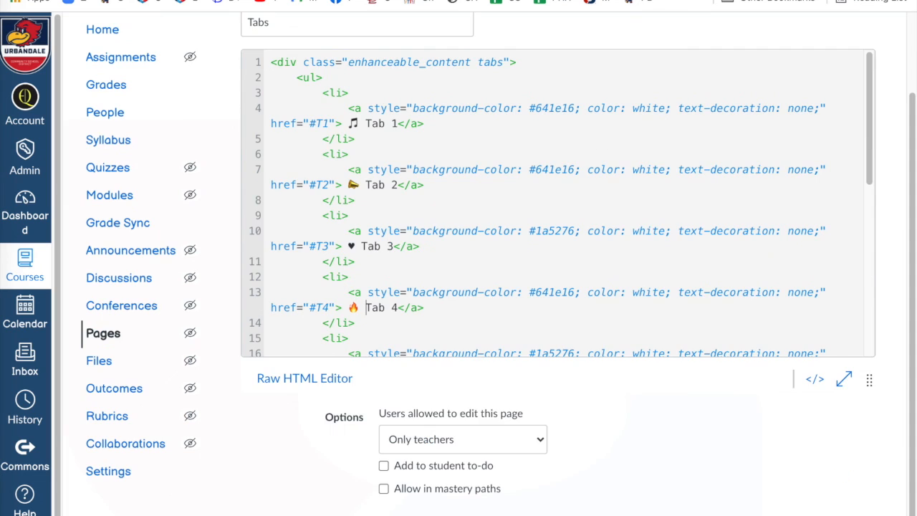
left_click(863, 513)
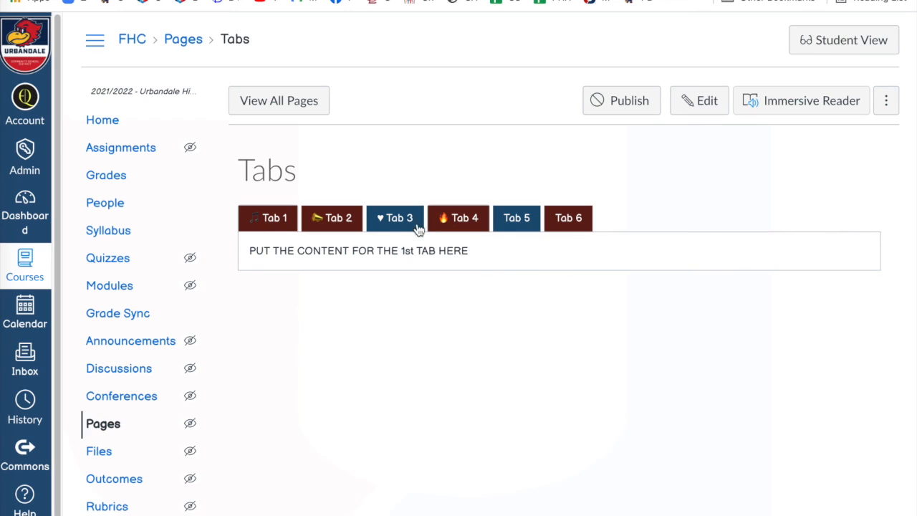
left_click(467, 219)
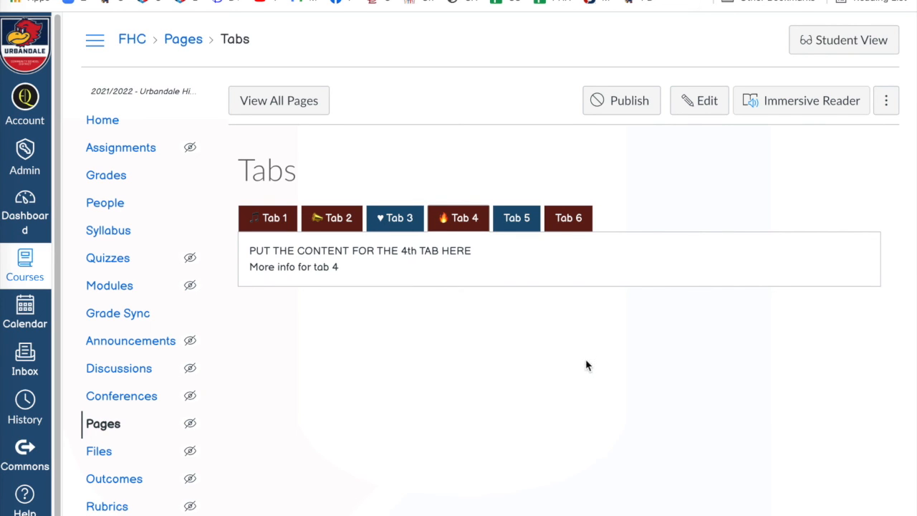